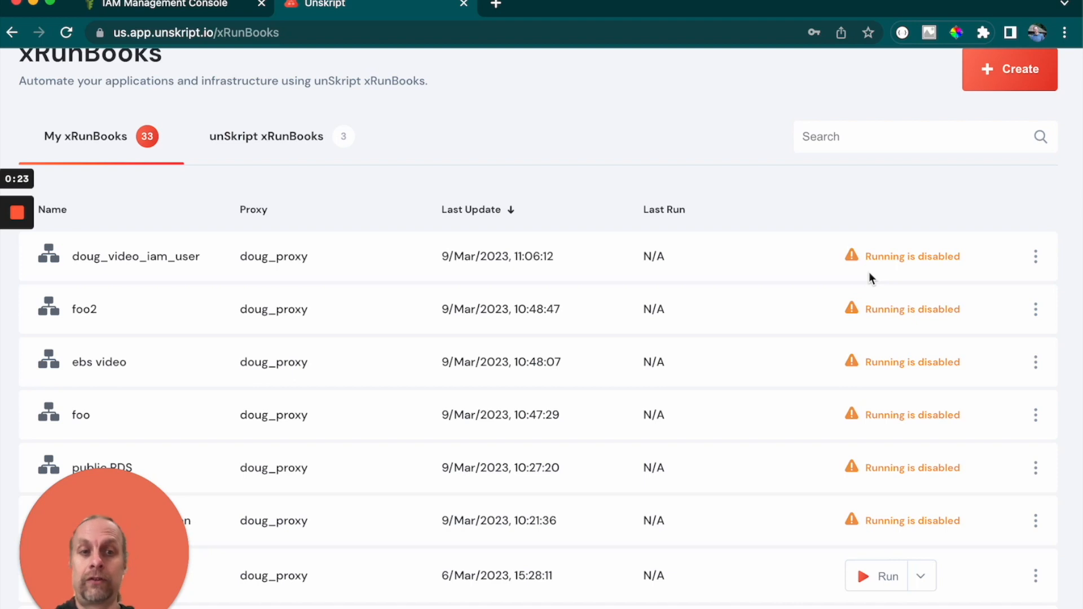
# Open the details of the doug_video_iam_user xRunBook and examine its parameters, executions, schedule and environments
pyautogui.click(1036, 259)
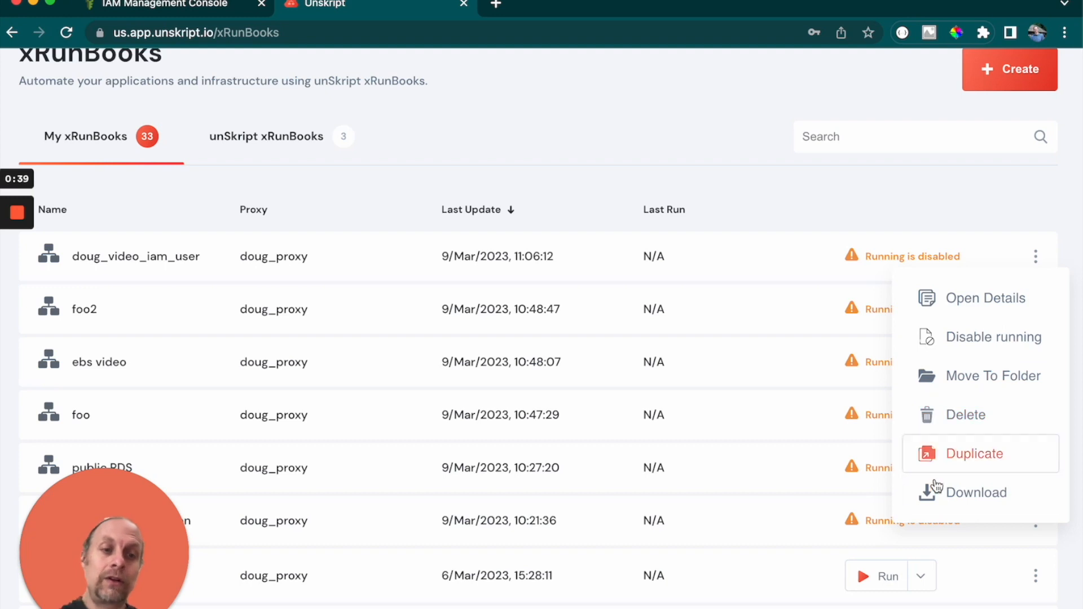
pyautogui.click(933, 309)
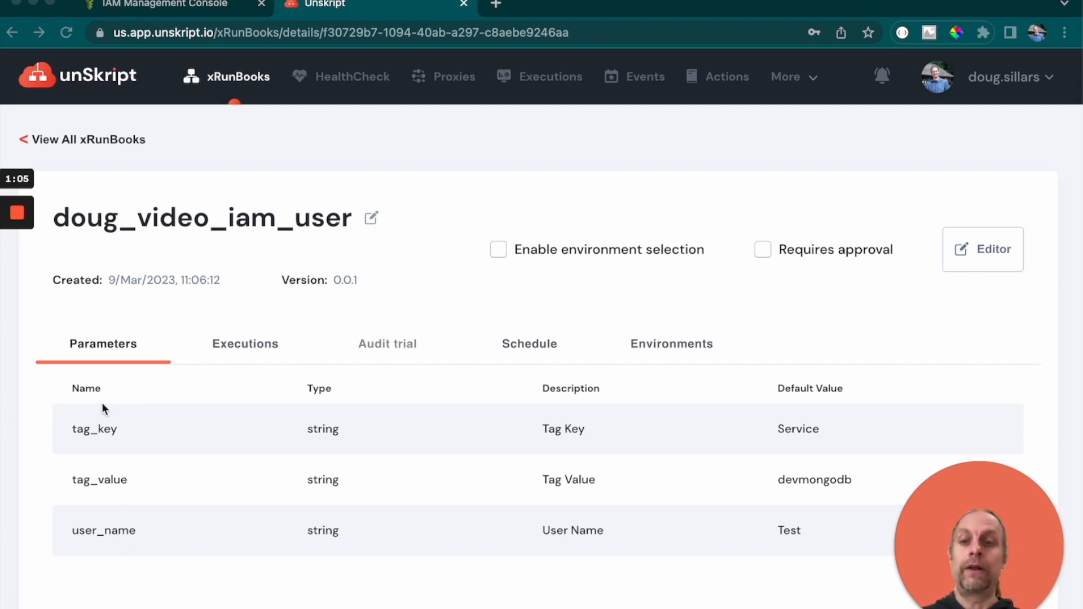
pyautogui.click(225, 347)
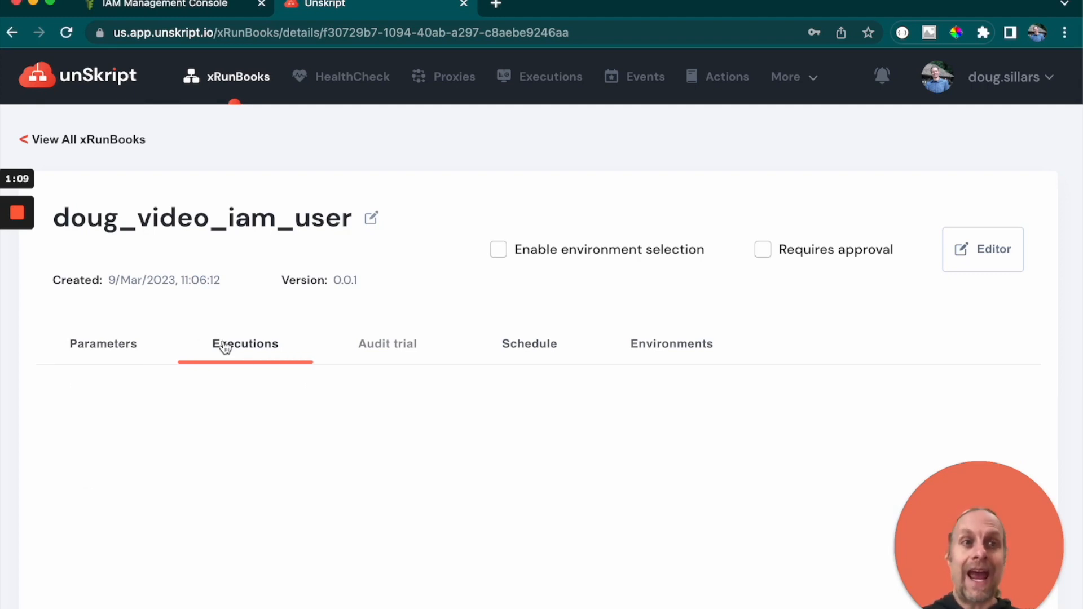
pyautogui.click(524, 352)
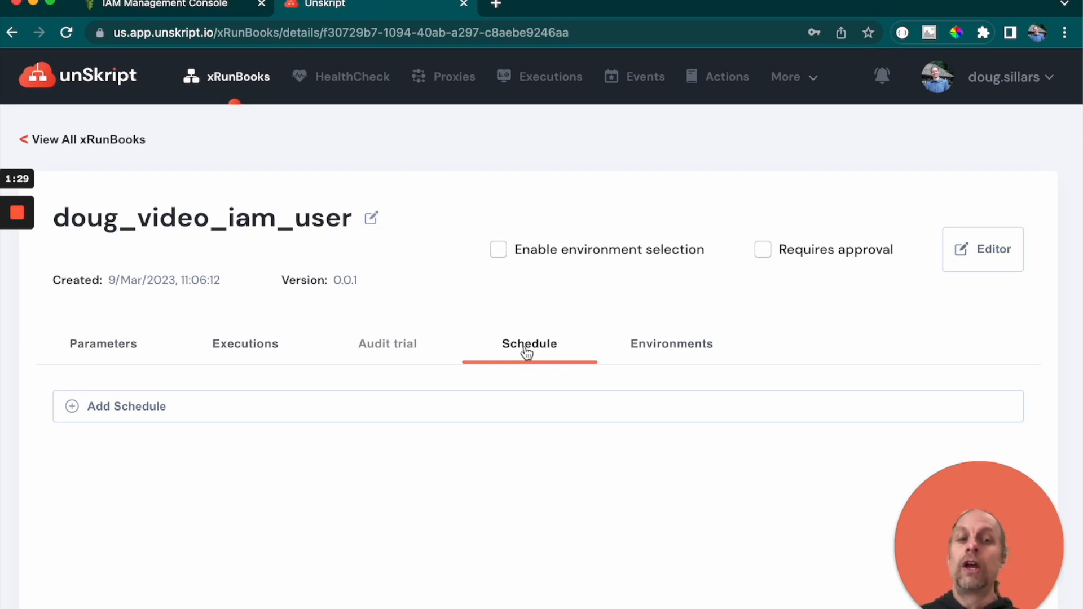
pyautogui.click(652, 352)
pyautogui.scroll(-3, 445, 379)
pyautogui.scroll(-2, 444, 380)
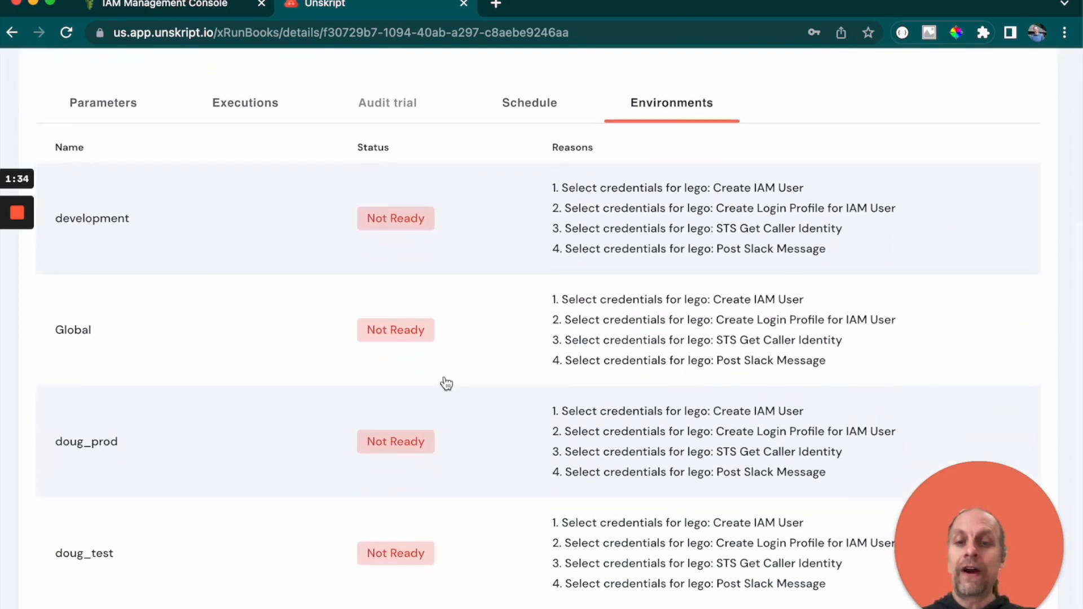
pyautogui.scroll(1, 445, 381)
pyautogui.scroll(4, 446, 384)
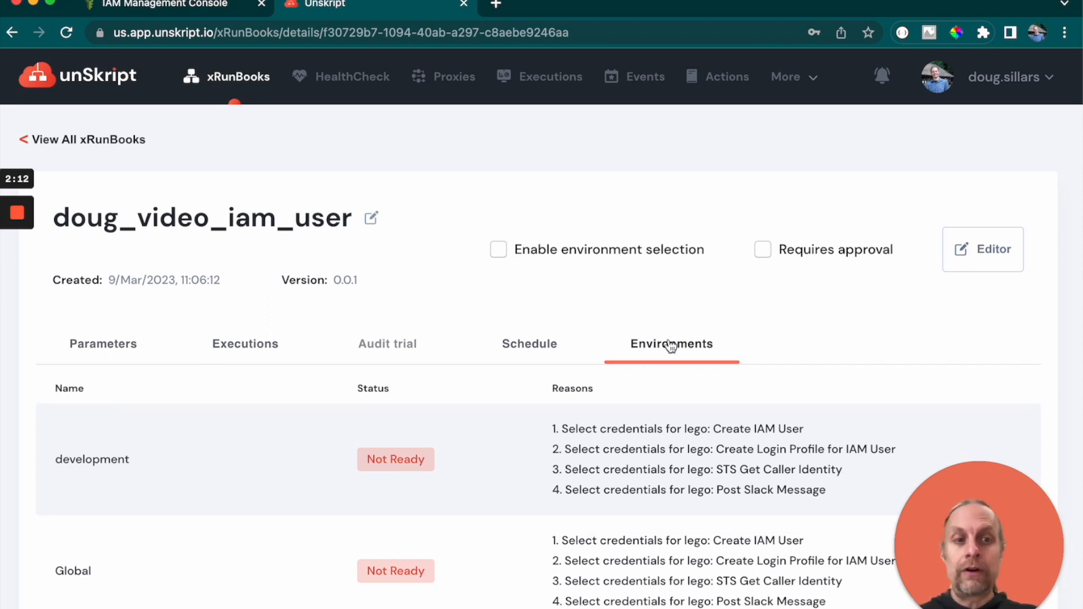
# Open the runbook in the editor and review its steps overview and the Create IAM User section
pyautogui.click(976, 257)
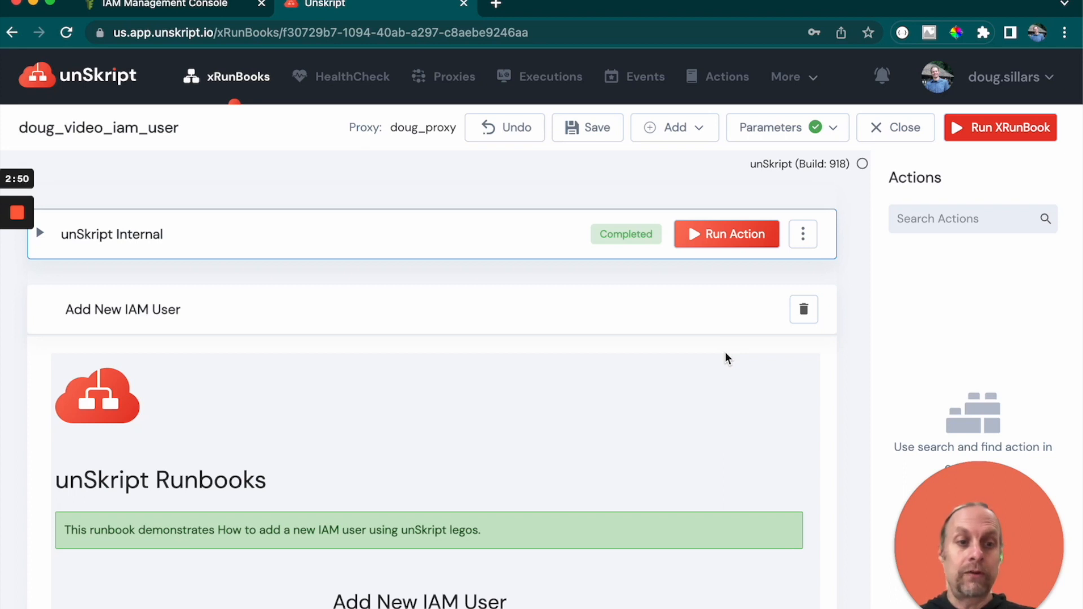
pyautogui.scroll(-3, 652, 374)
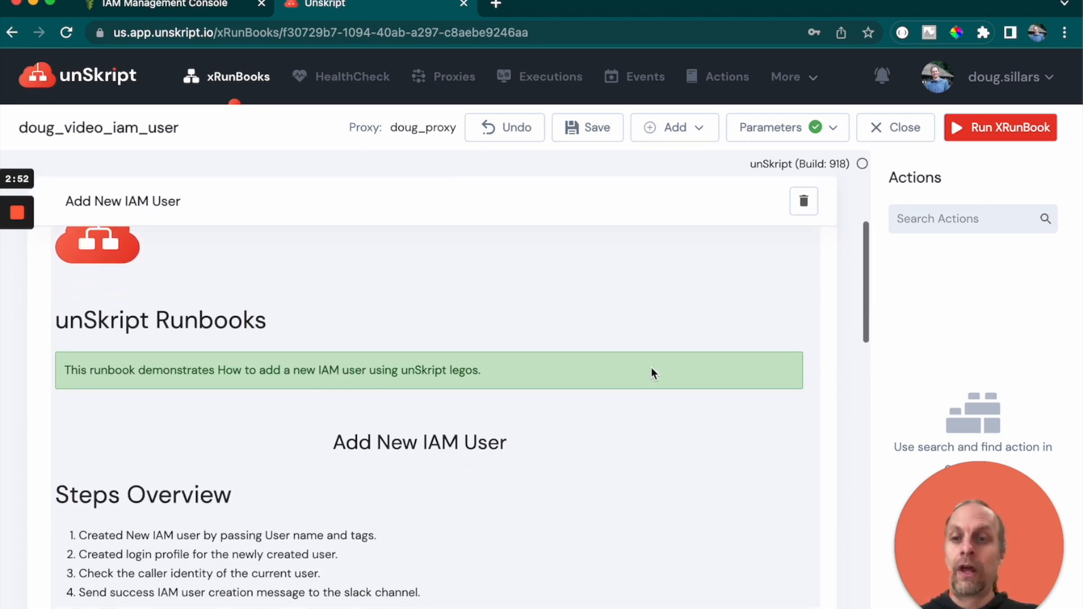
pyautogui.scroll(-2, 652, 367)
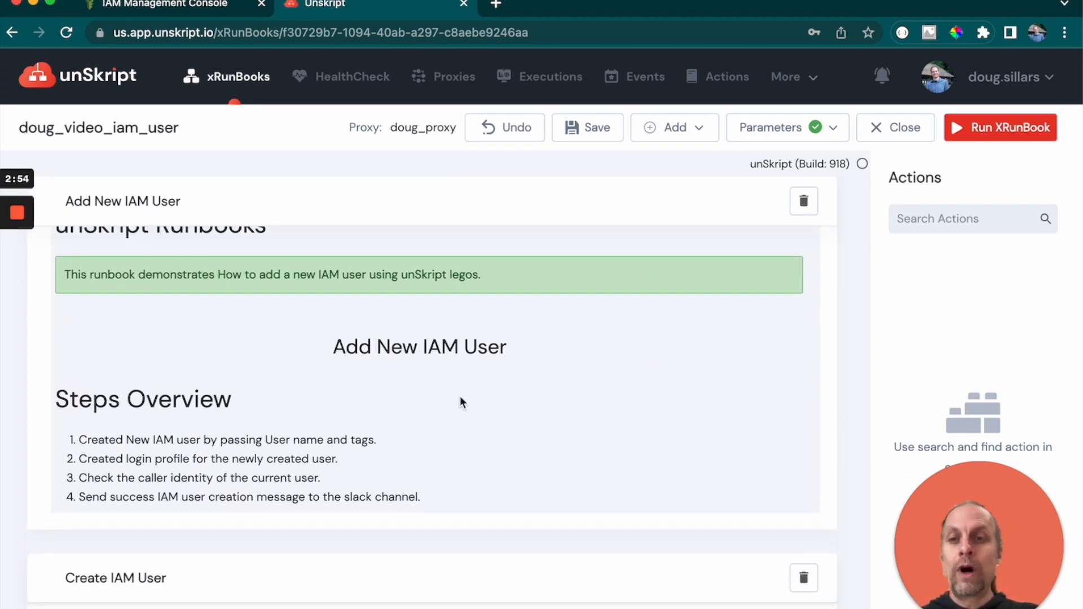
pyautogui.scroll(-5, 326, 421)
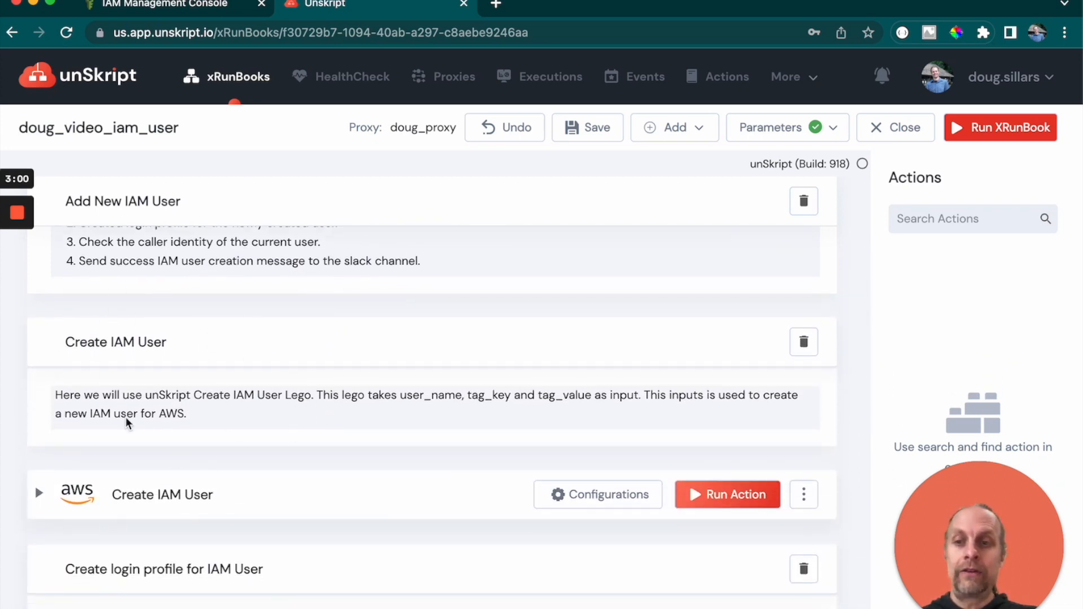
pyautogui.scroll(-2, 148, 401)
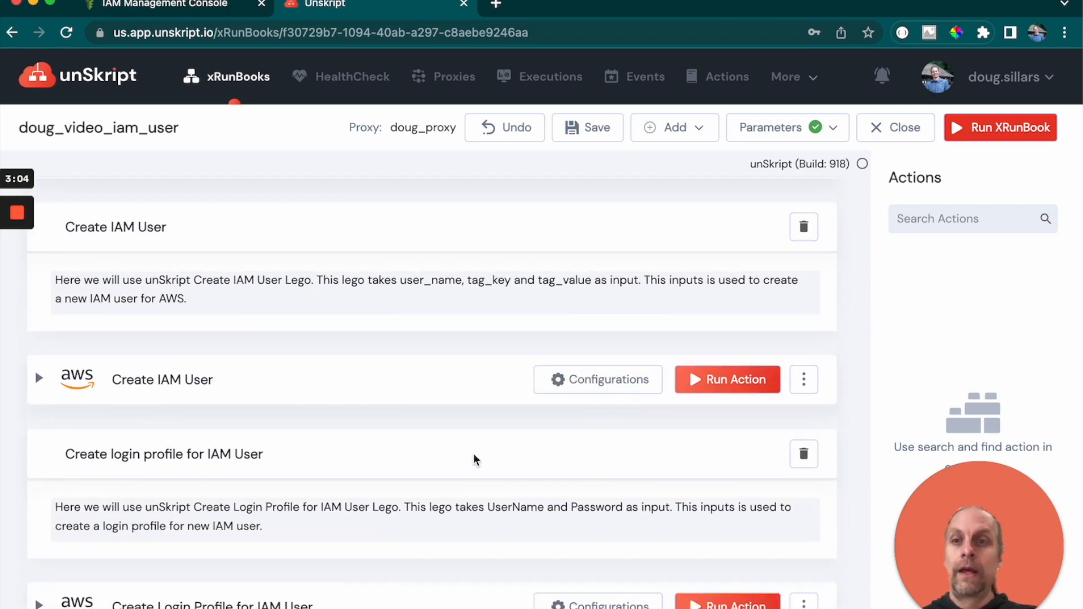
# Assign the doug_prod-AWS credential to the Create IAM User action and review its optional inputs
pyautogui.click(643, 372)
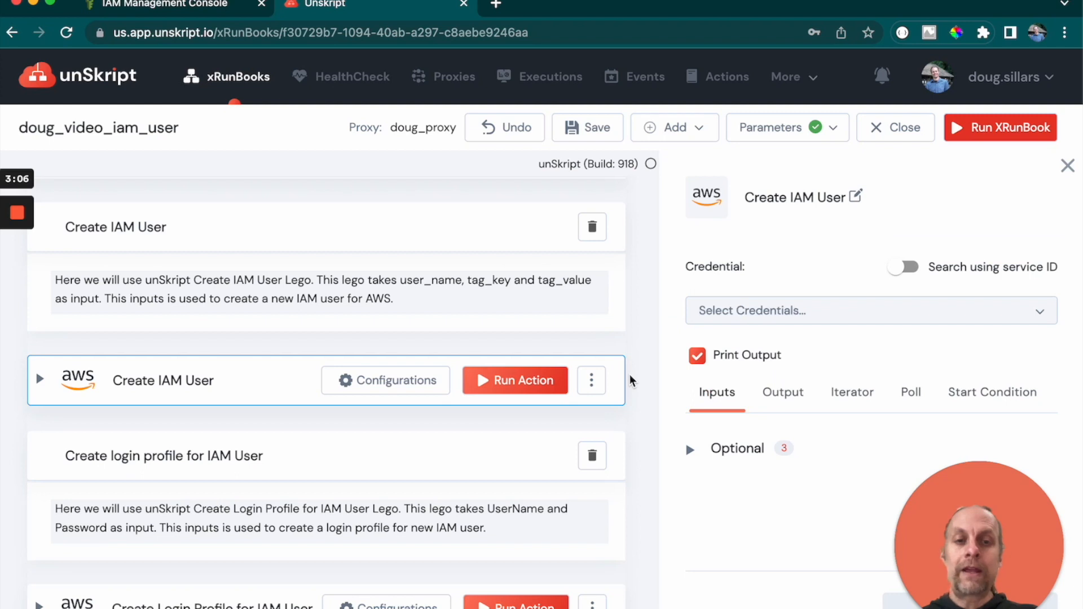
pyautogui.click(758, 312)
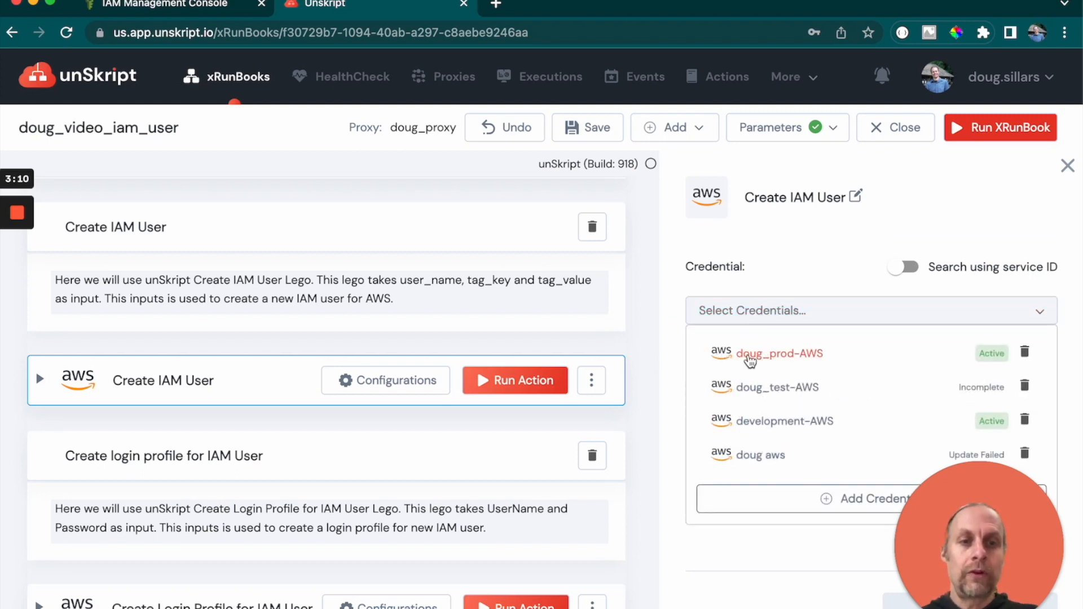
pyautogui.click(750, 358)
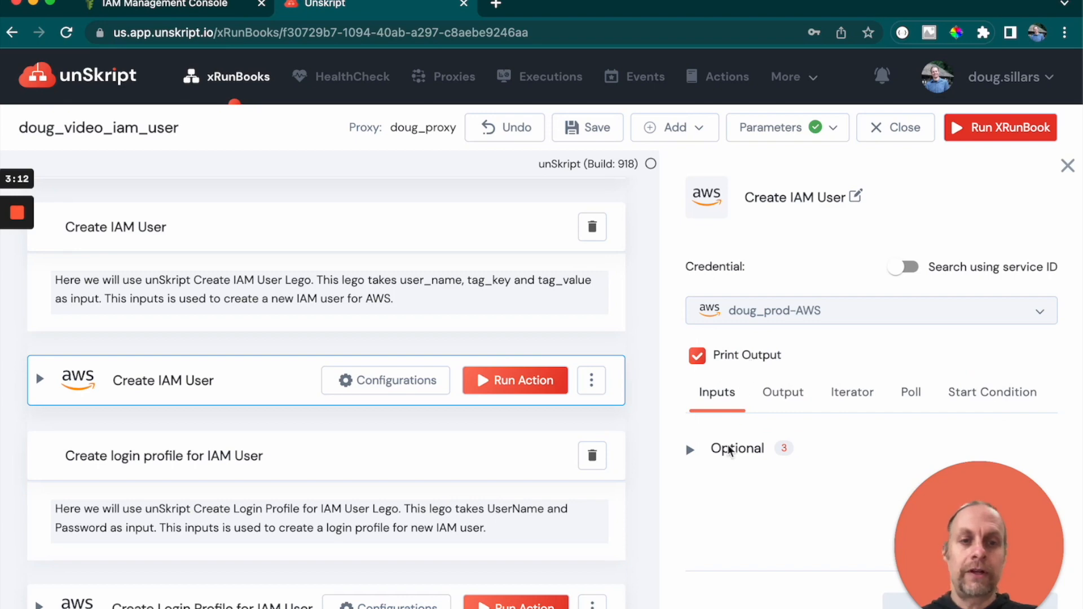
pyautogui.click(689, 452)
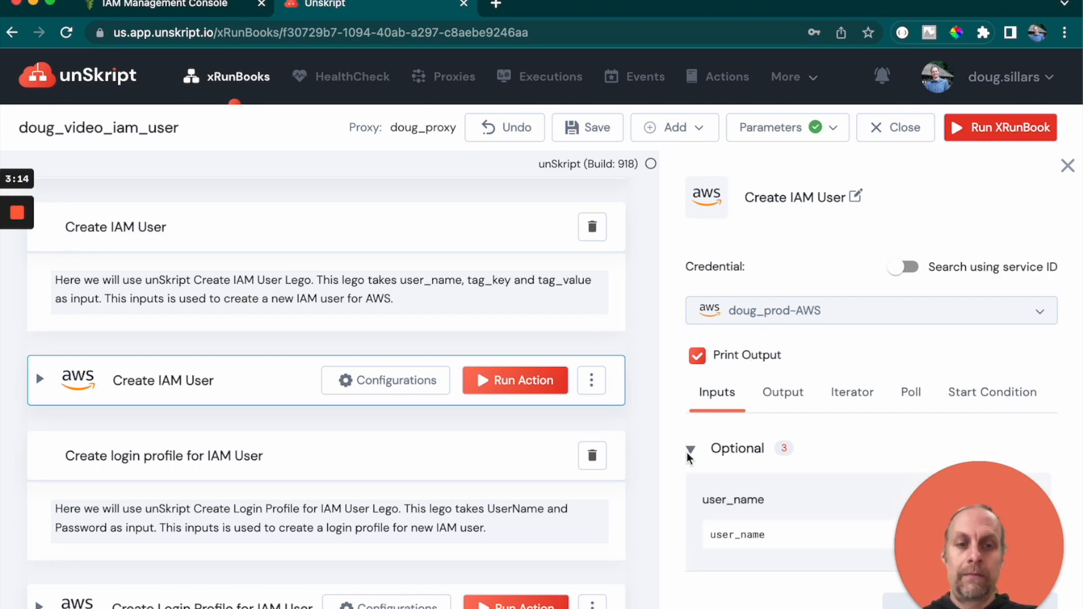
pyautogui.scroll(-1, 727, 465)
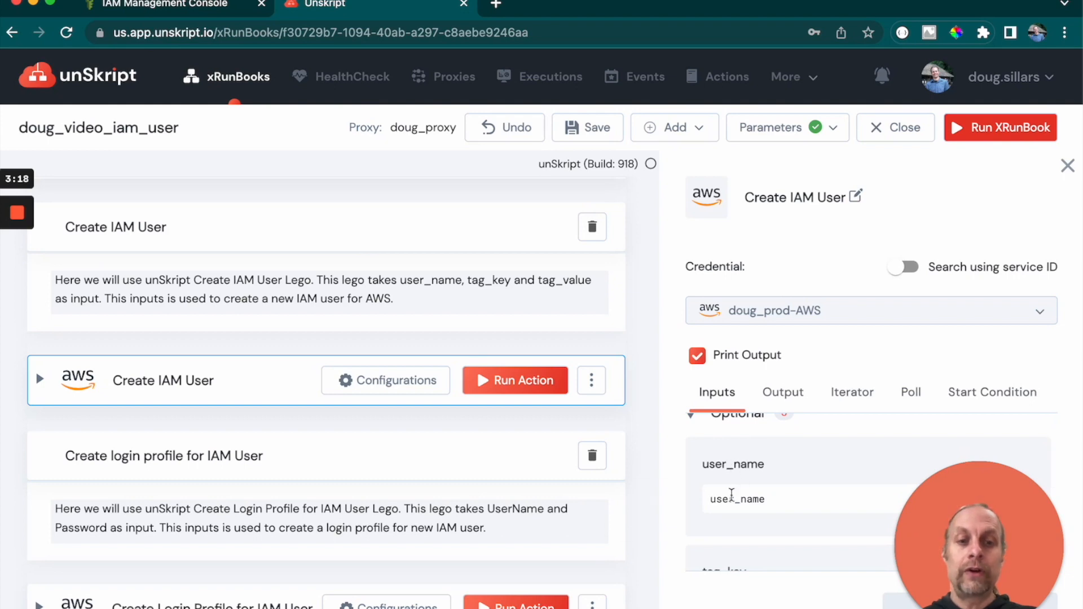
pyautogui.scroll(-2, 725, 500)
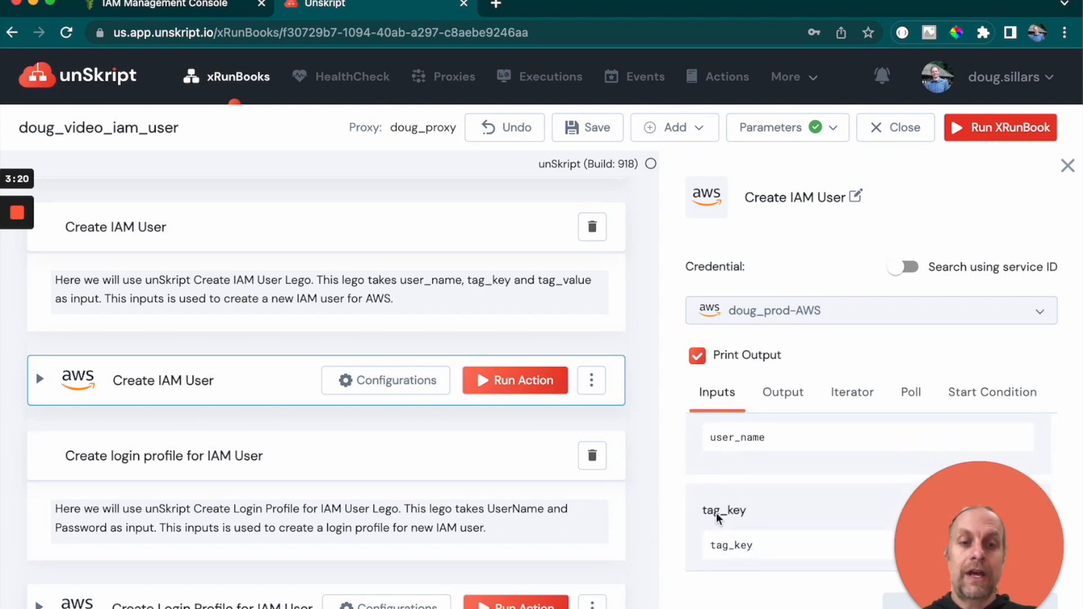
pyautogui.scroll(-3, 735, 536)
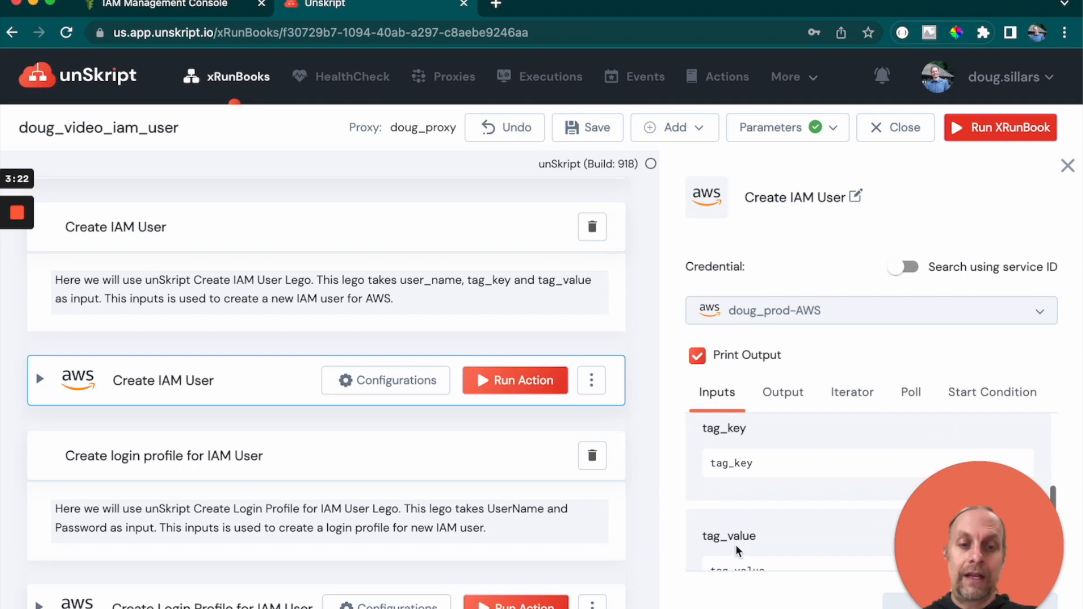
pyautogui.scroll(-2, 733, 558)
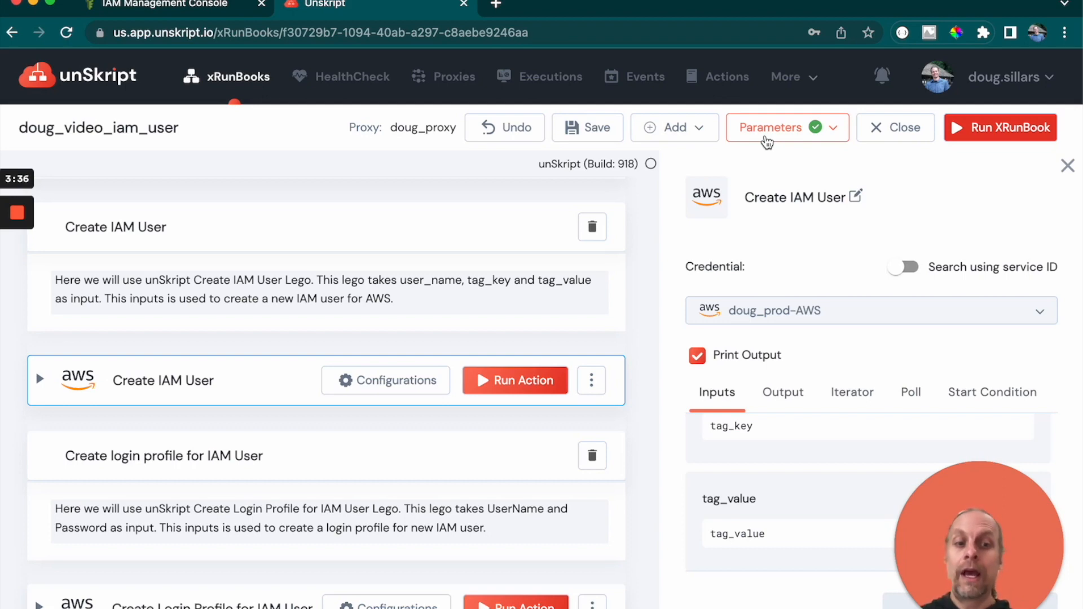
# Set the default value of the runbook's user_name parameter to Test_video and save it
pyautogui.click(768, 138)
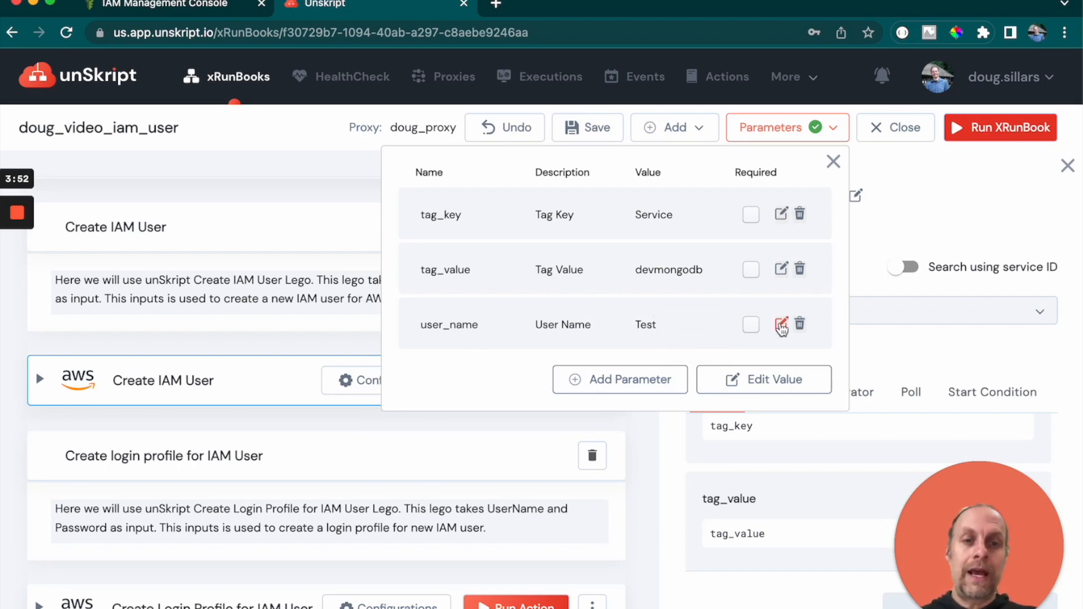
pyautogui.click(781, 324)
pyautogui.click(399, 431)
pyautogui.write('_videw')
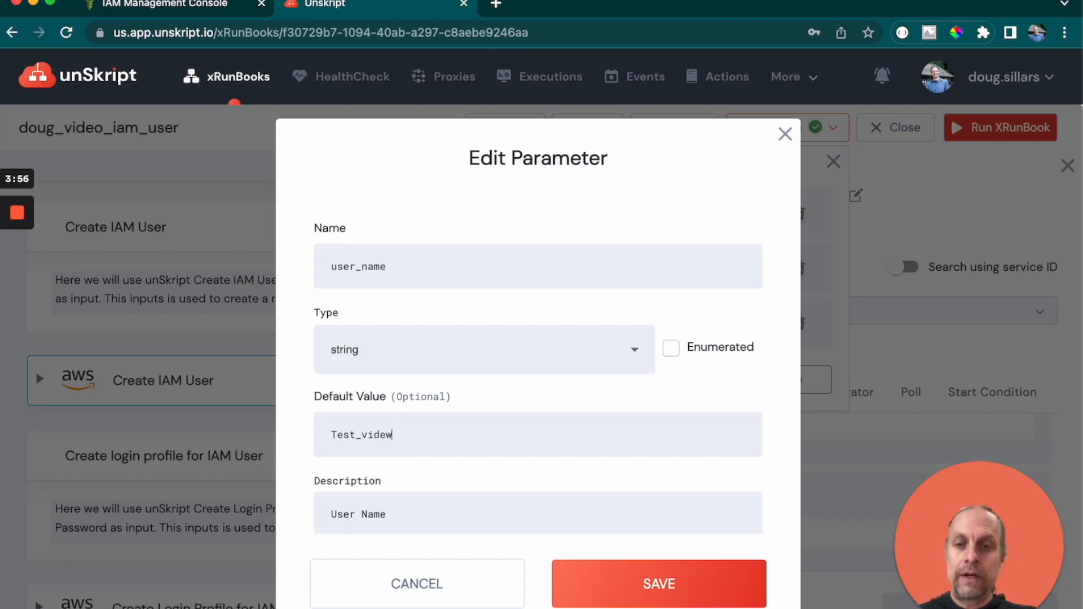
pyautogui.write('oo')
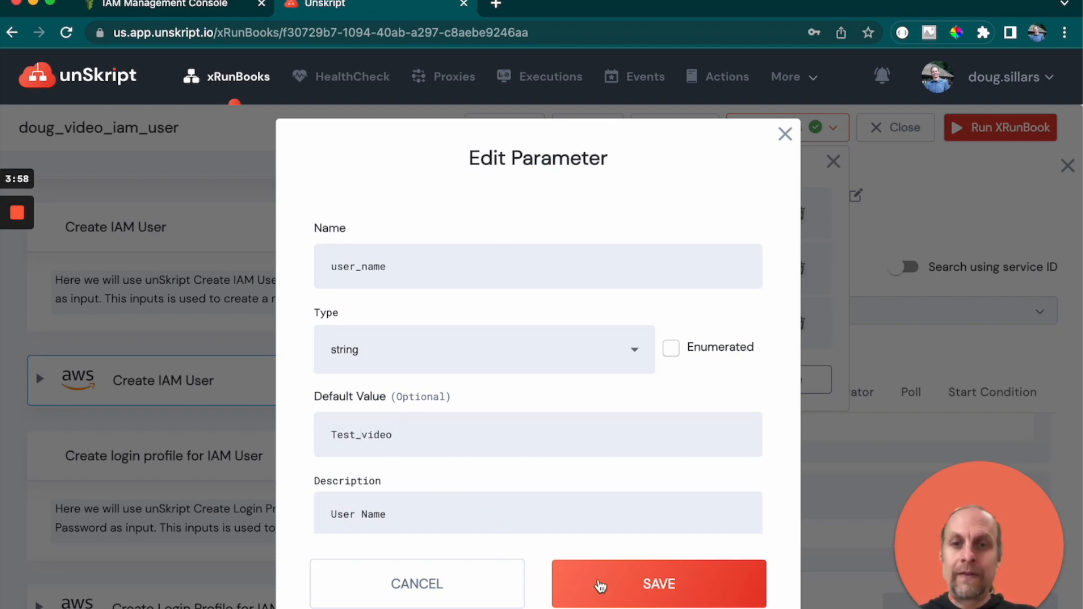
pyautogui.click(594, 582)
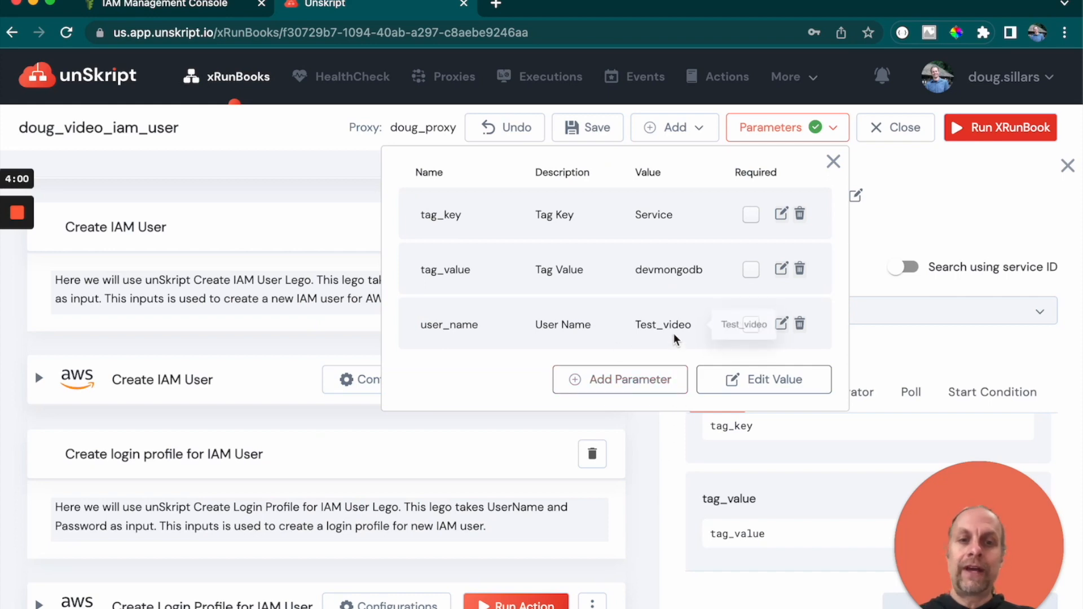
pyautogui.click(333, 472)
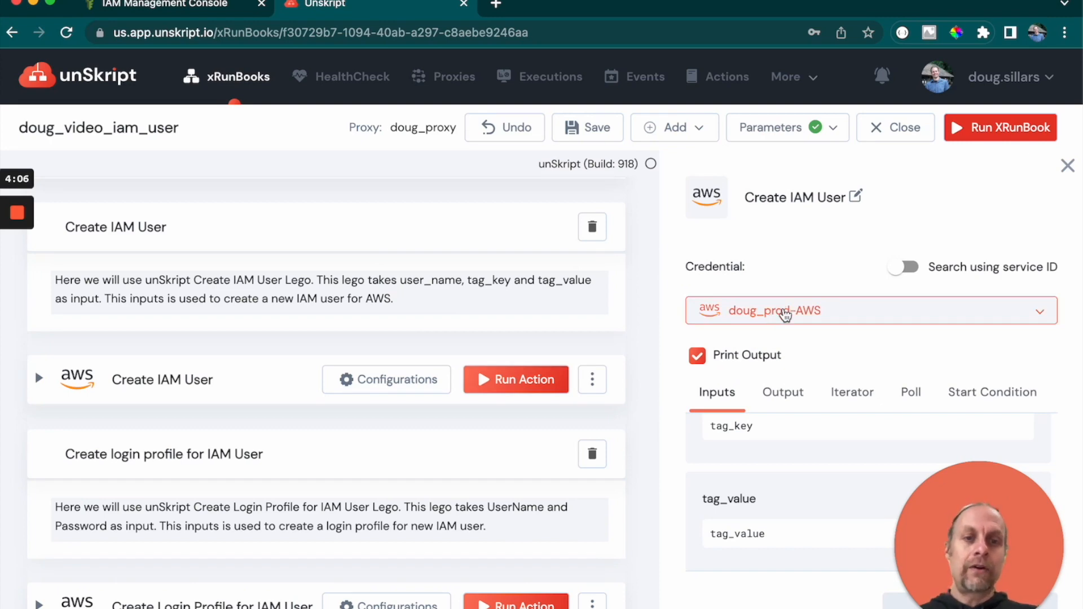
# Run the Create IAM User action, then check its output and the list of available credentials
pyautogui.click(521, 388)
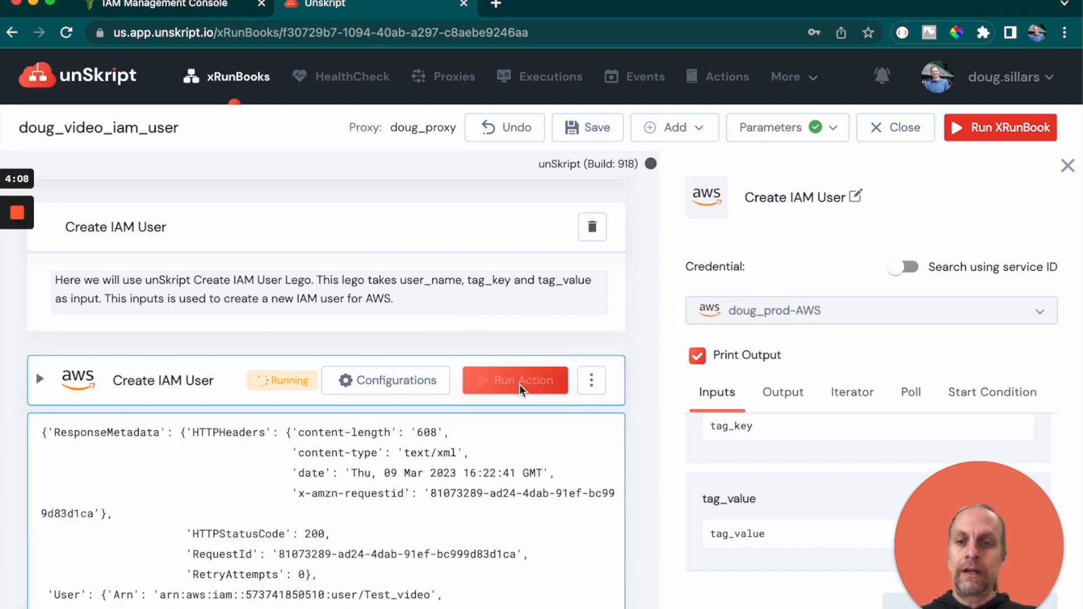
pyautogui.scroll(-3, 521, 384)
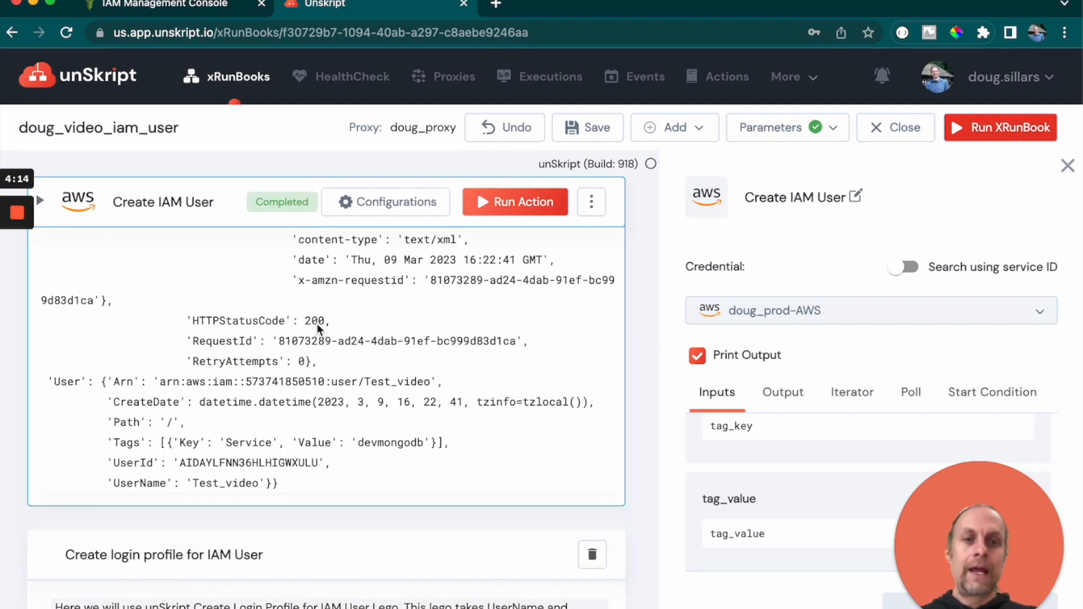
pyautogui.click(762, 318)
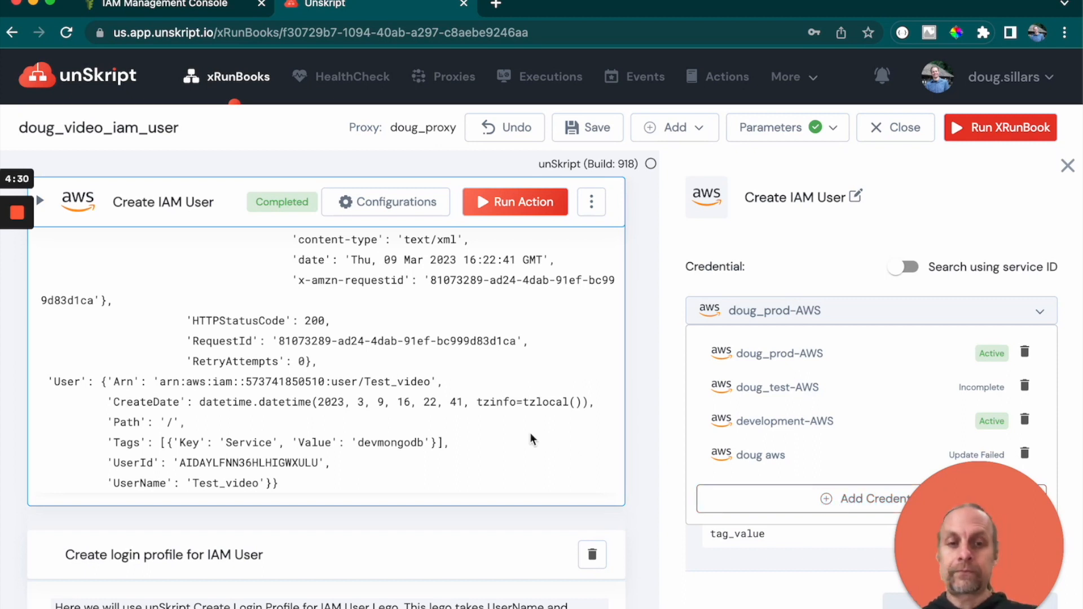
pyautogui.click(650, 254)
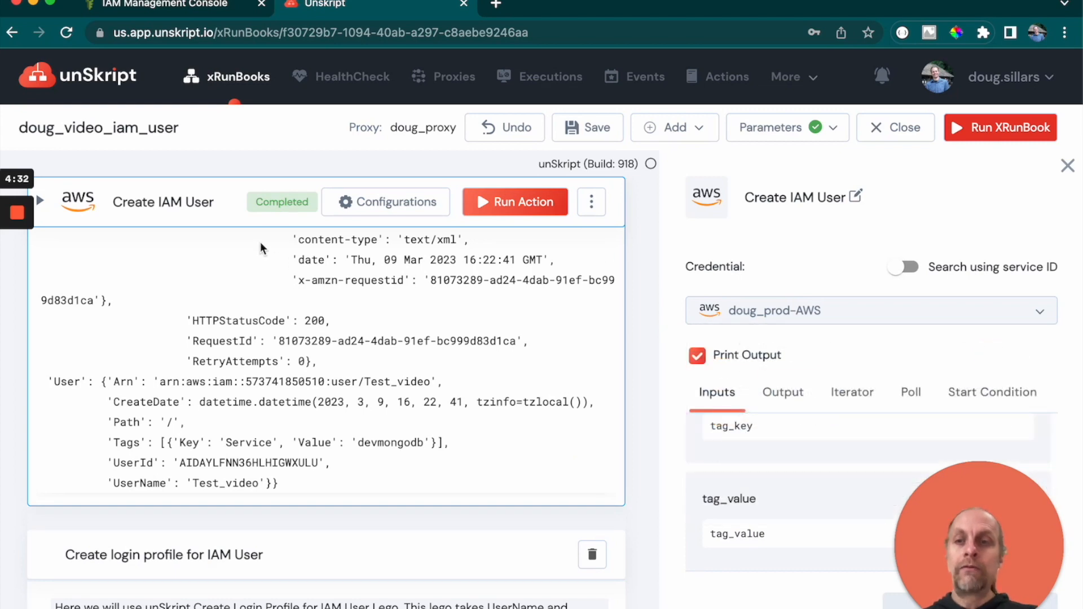
# Assign the doug_prod-AWS credential to the Create Login Profile for IAM User action
pyautogui.scroll(-5, 252, 279)
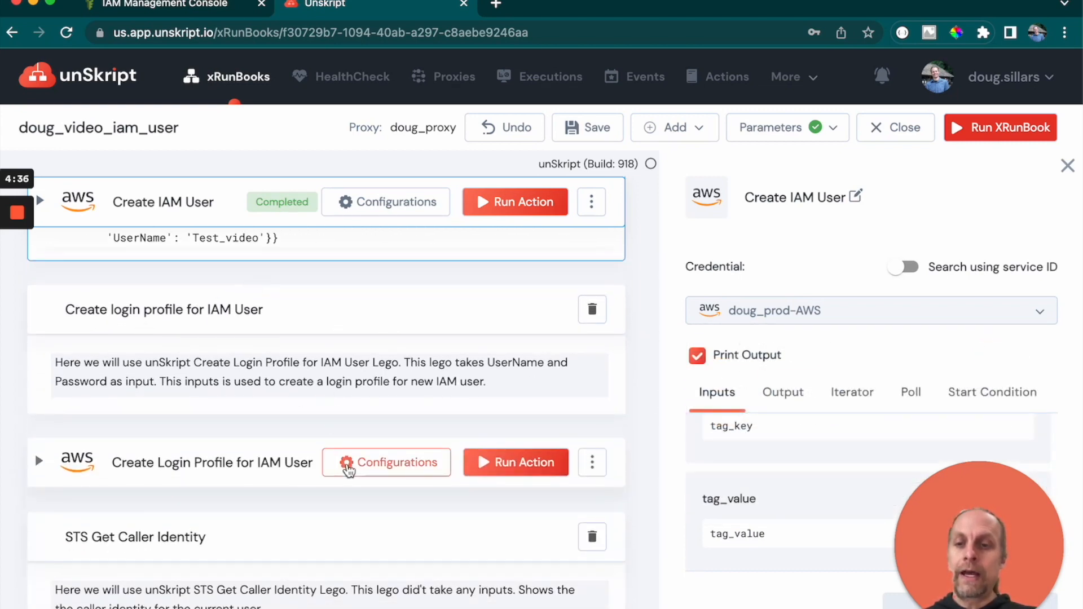
pyautogui.click(407, 463)
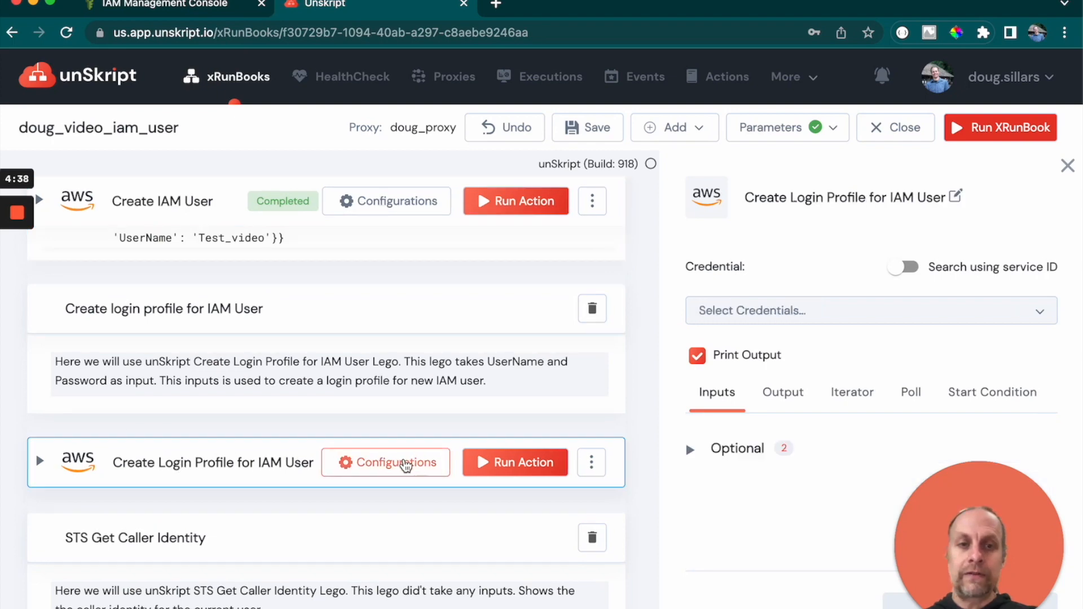
pyautogui.click(752, 313)
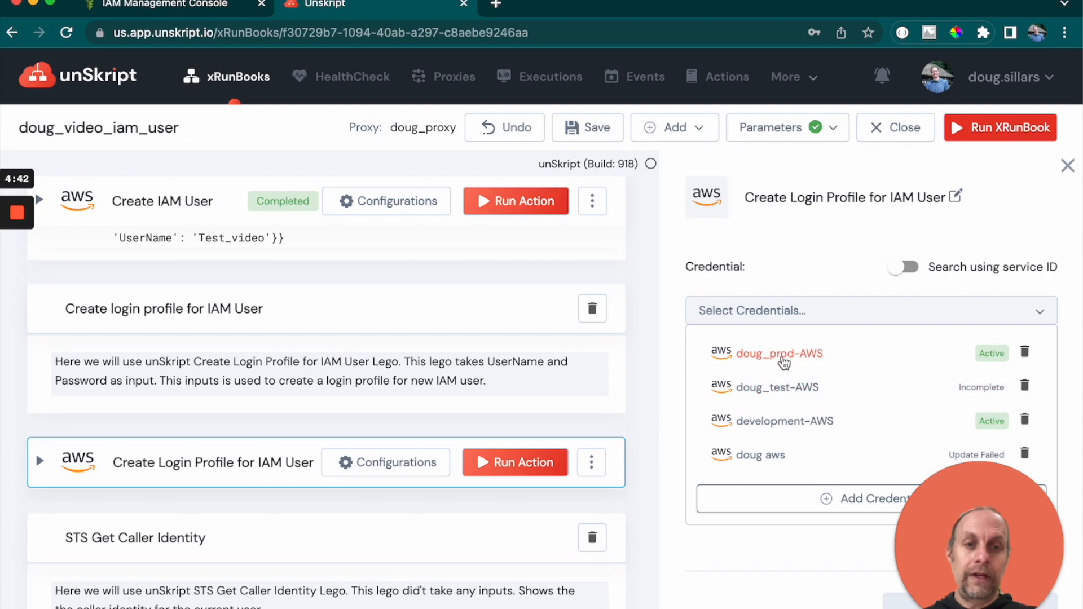
pyautogui.click(780, 355)
pyautogui.scroll(-1, 762, 345)
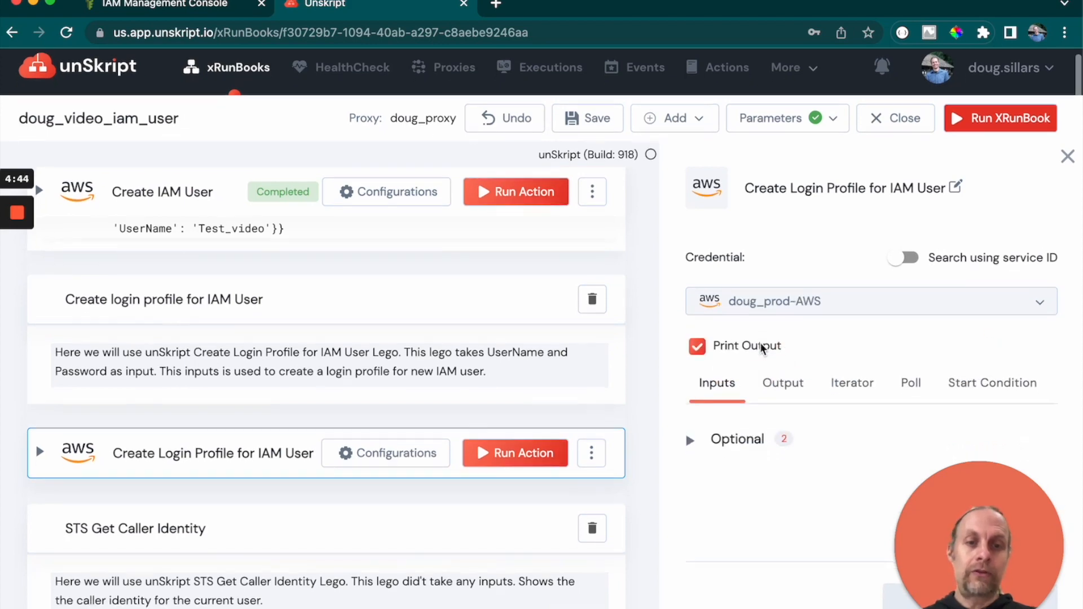
# Review the login profile action's optional UserName and Password inputs and check the runbook parameters
pyautogui.click(690, 447)
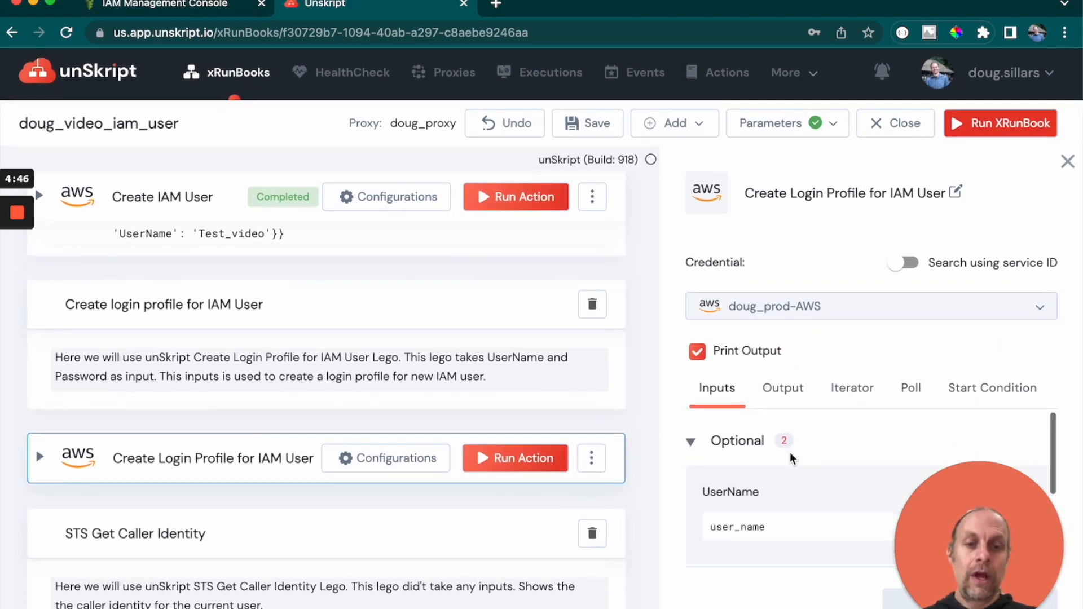
pyautogui.scroll(-2, 790, 454)
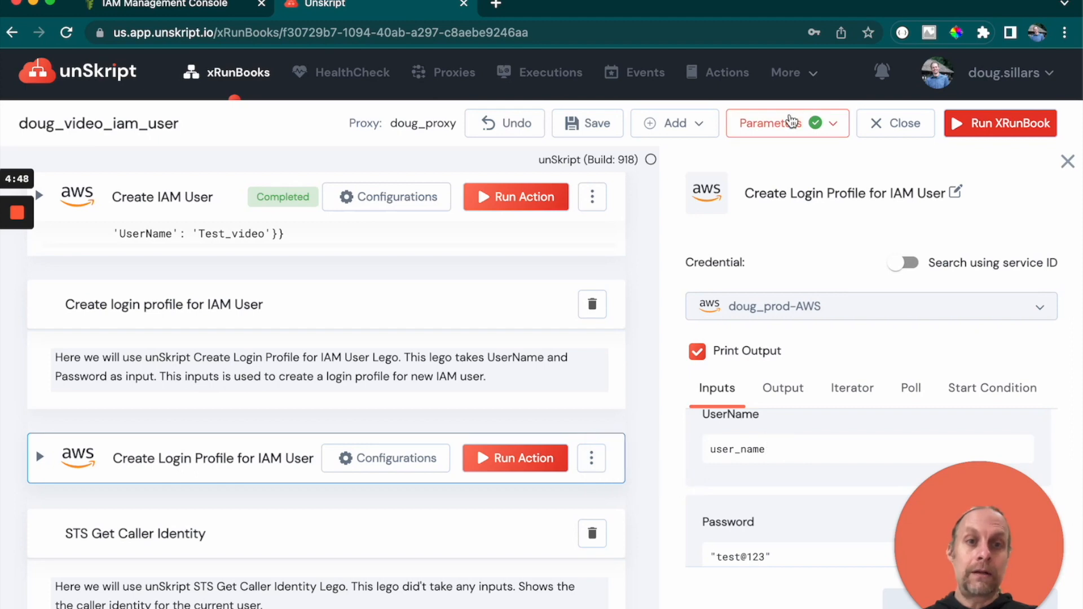
pyautogui.click(792, 120)
pyautogui.click(938, 346)
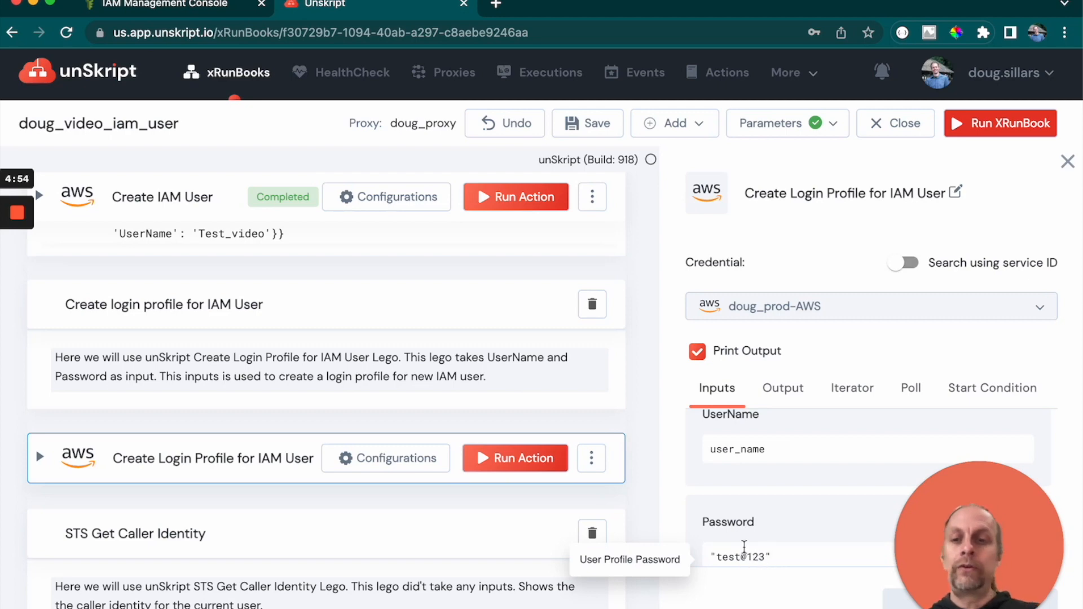
# Examine the Create Login Profile for IAM User action's code, including its PasswordResetRequired setting, and collapse the code again
pyautogui.scroll(-1, 315, 420)
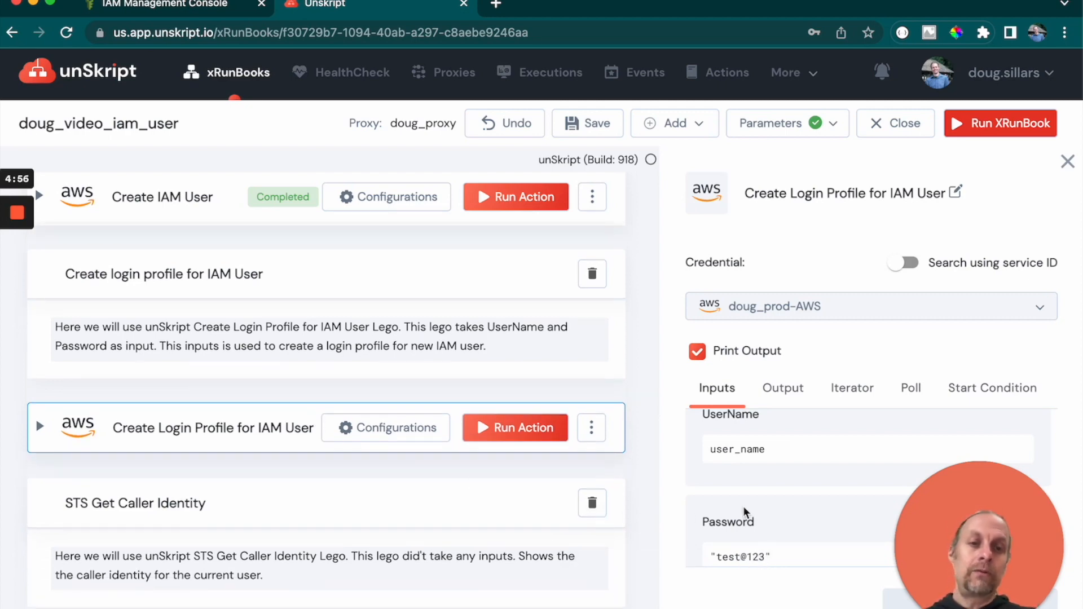
pyautogui.scroll(-1, 744, 512)
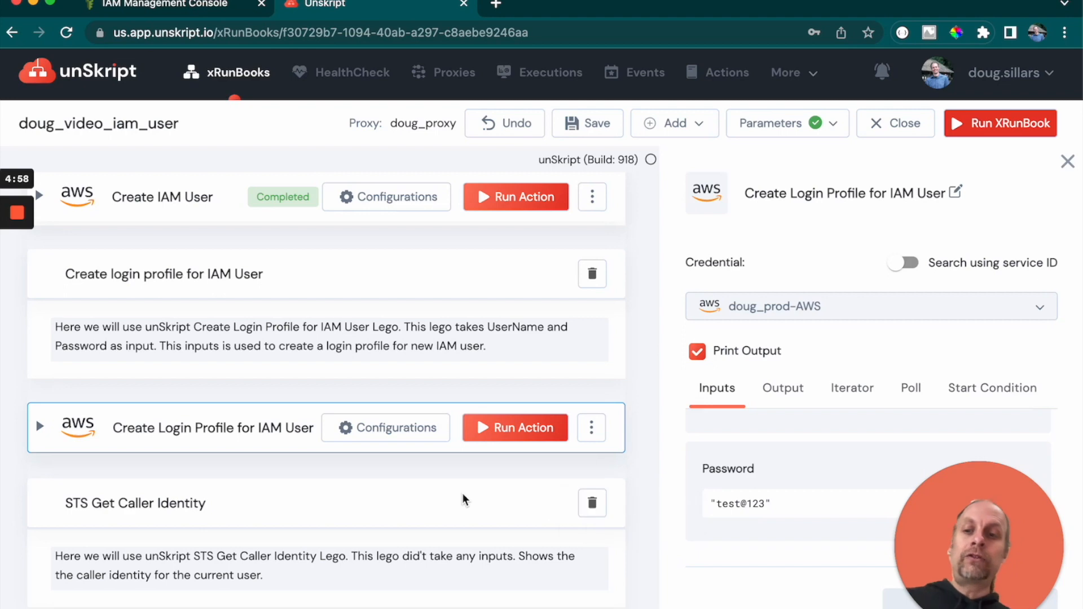
pyautogui.click(40, 430)
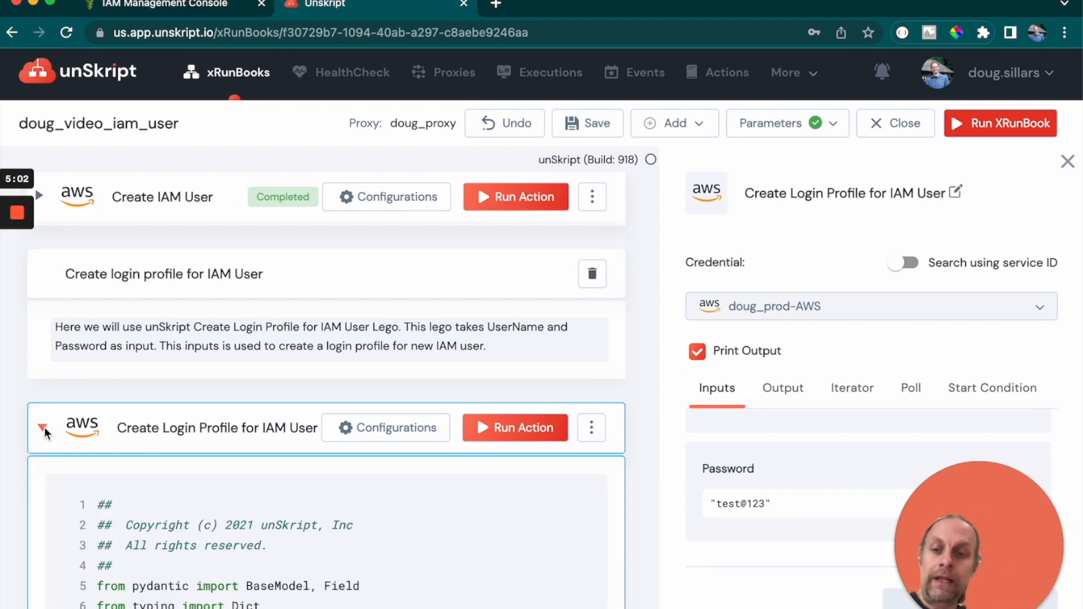
pyautogui.scroll(-8, 116, 424)
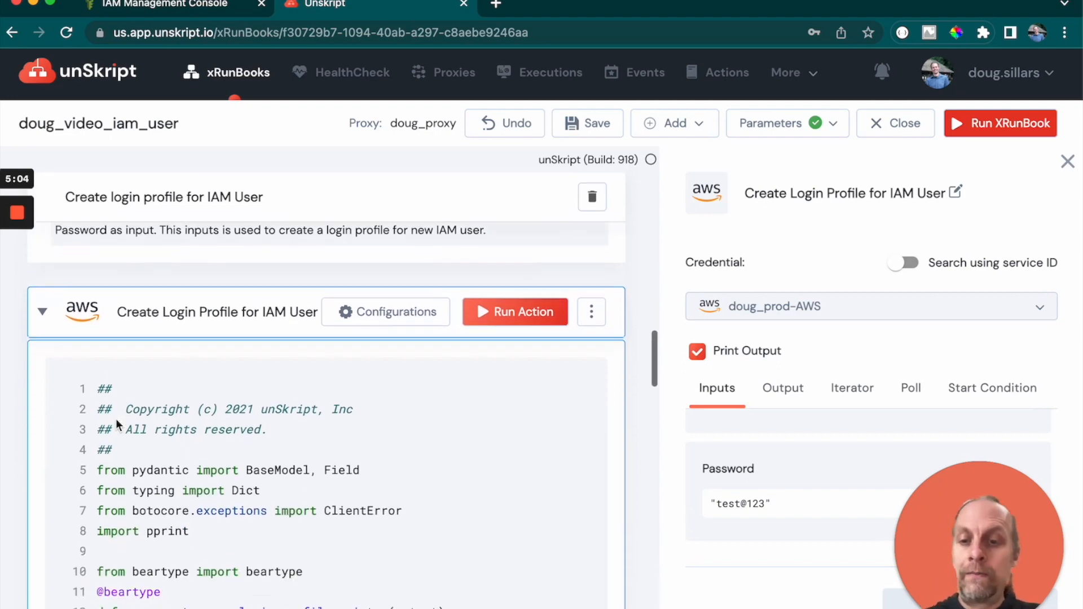
pyautogui.scroll(-3, 116, 420)
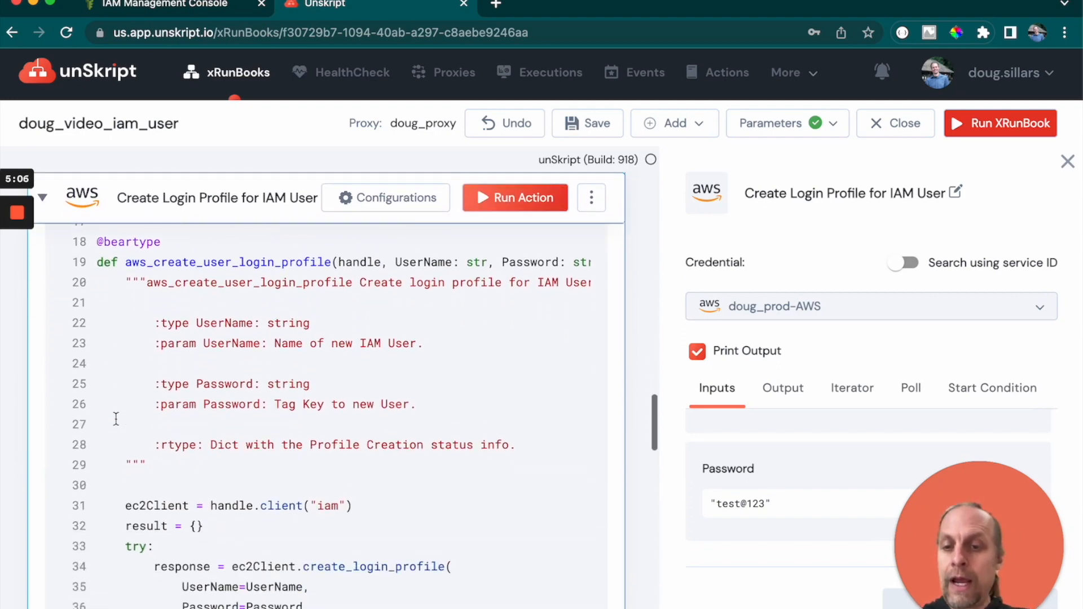
pyautogui.scroll(-3, 222, 429)
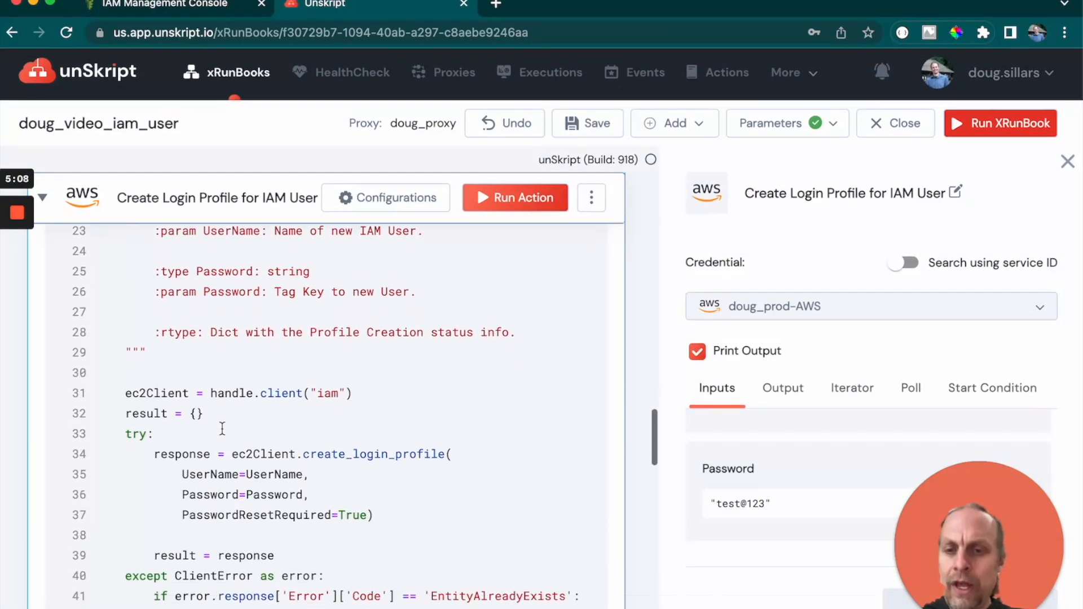
pyautogui.moveTo(183, 459); pyautogui.dragTo(382, 448)
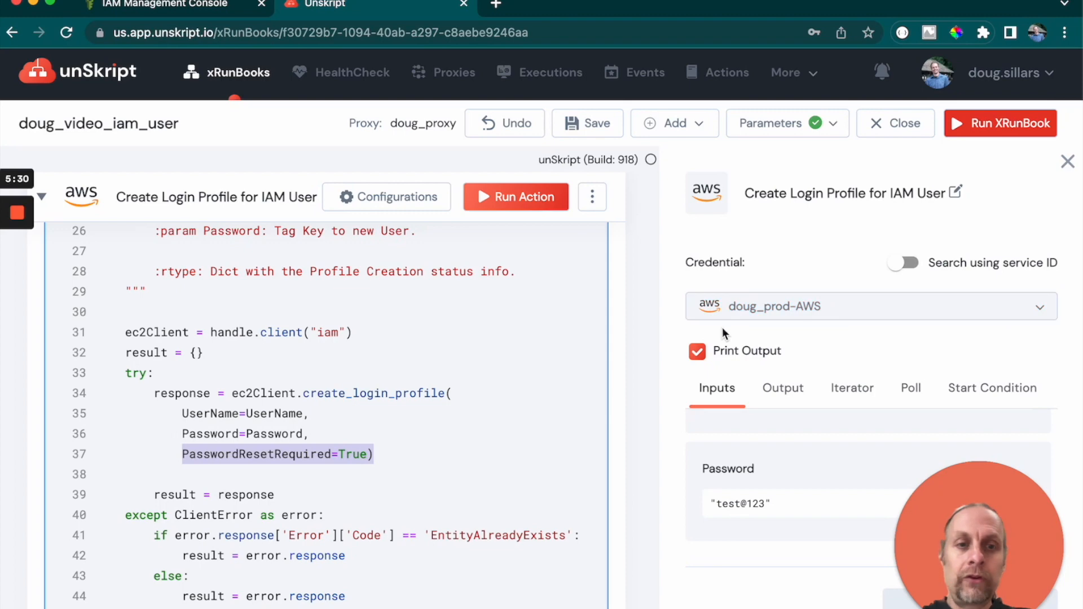
pyautogui.click(42, 197)
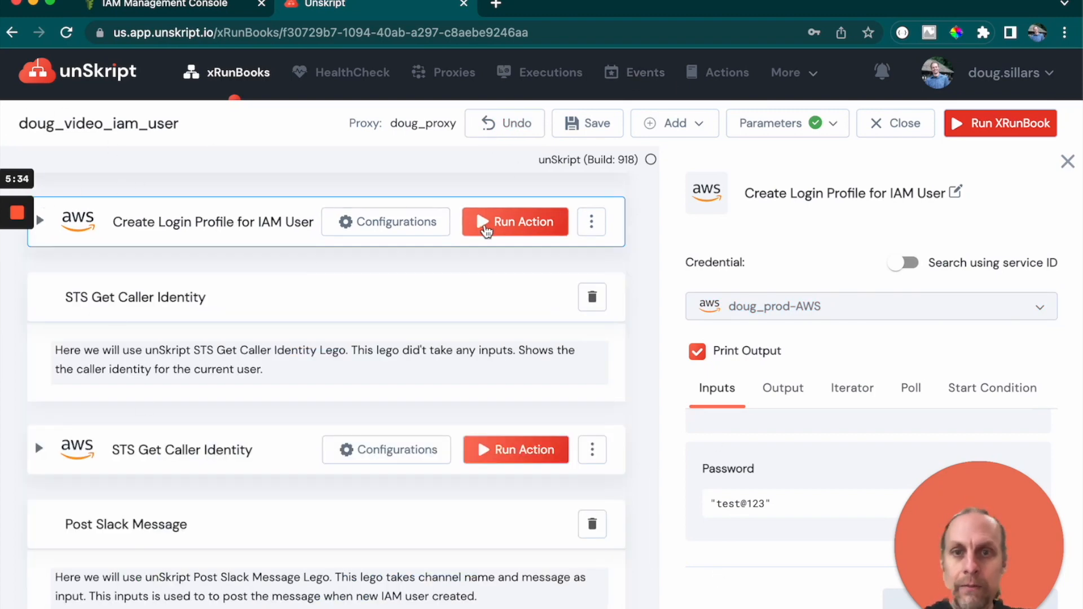
# Run the Create Login Profile for IAM User action and check its output
pyautogui.click(499, 225)
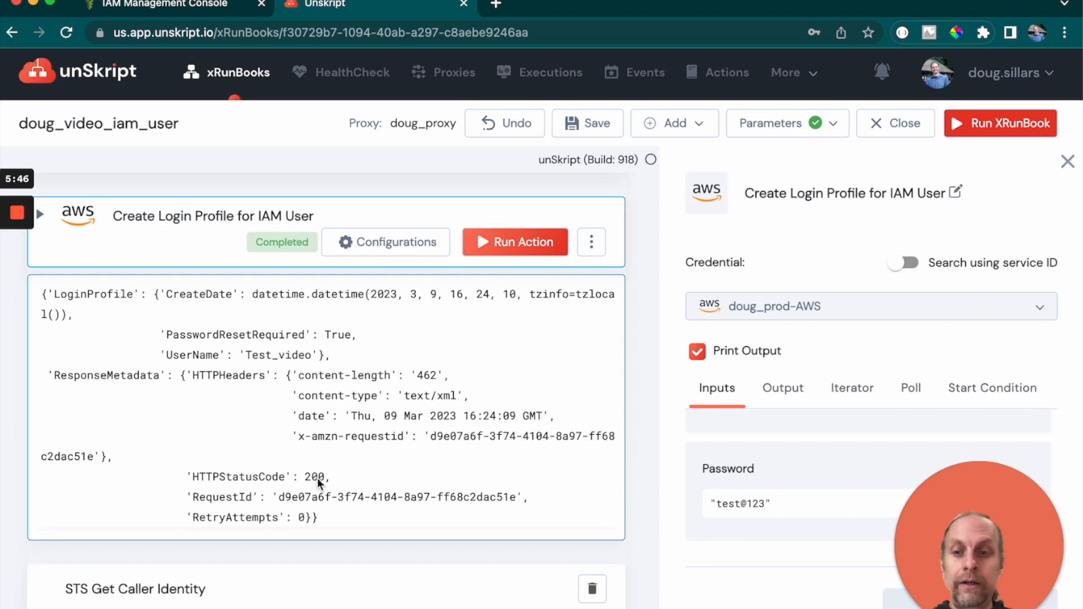
pyautogui.scroll(-6, 527, 376)
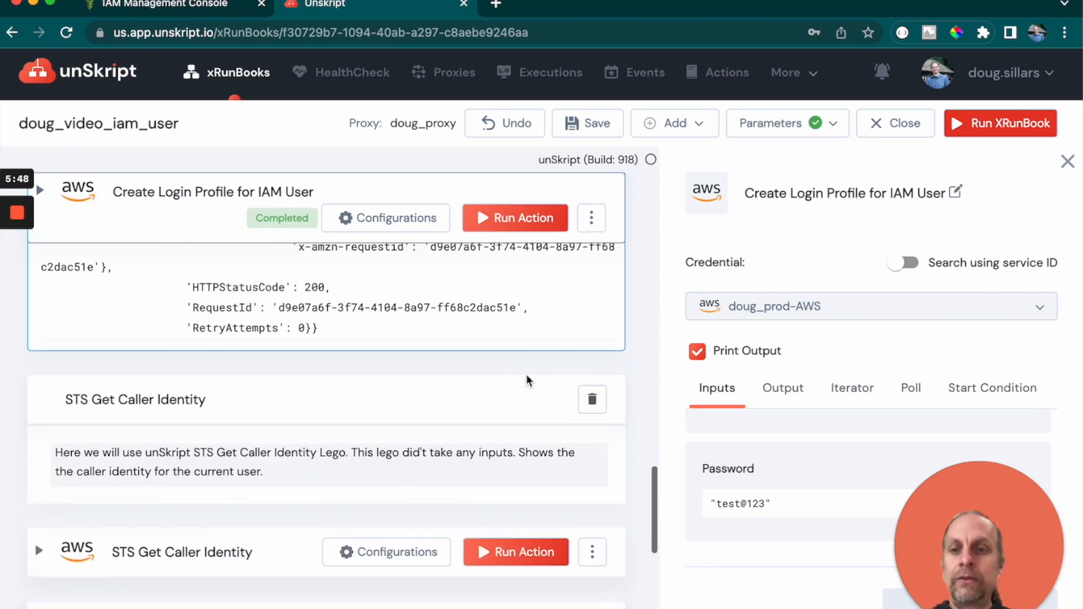
# Assign the doug_prod-AWS credential to the STS Get Caller Identity action
pyautogui.scroll(-1, 526, 374)
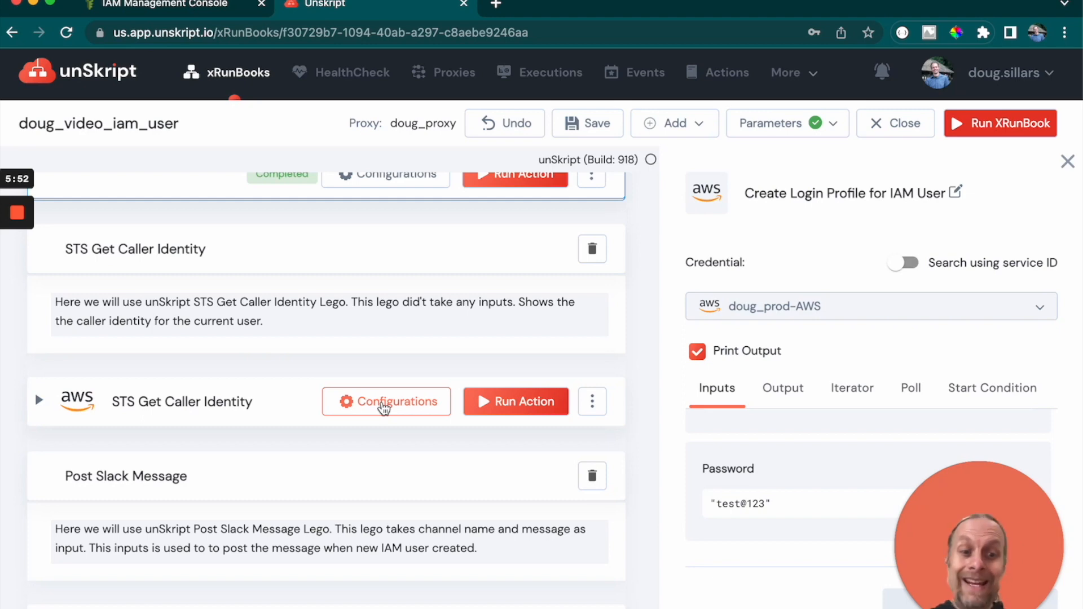
pyautogui.click(384, 407)
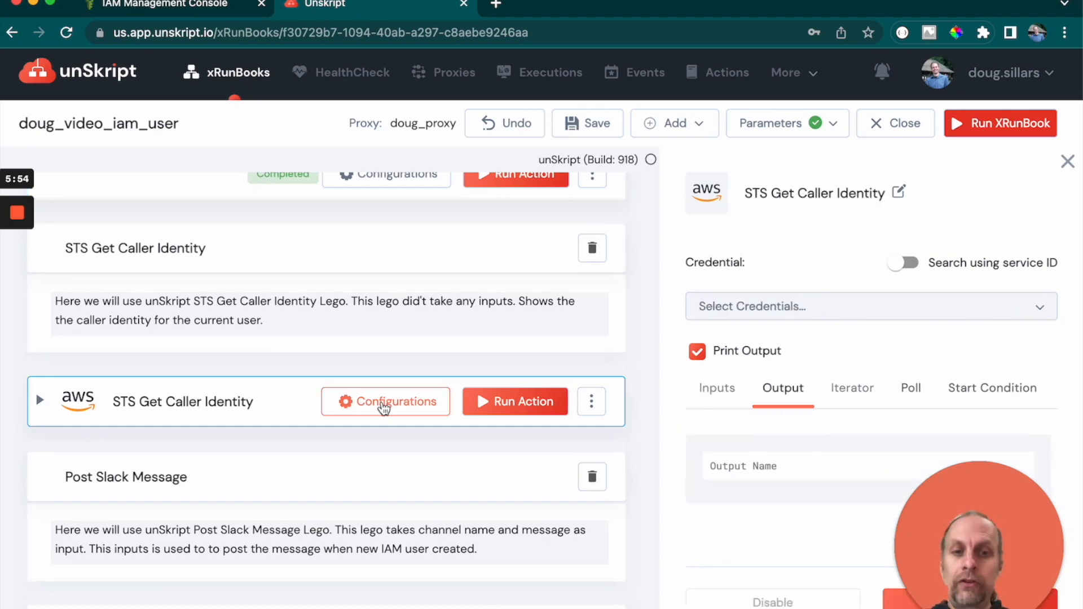
pyautogui.click(756, 319)
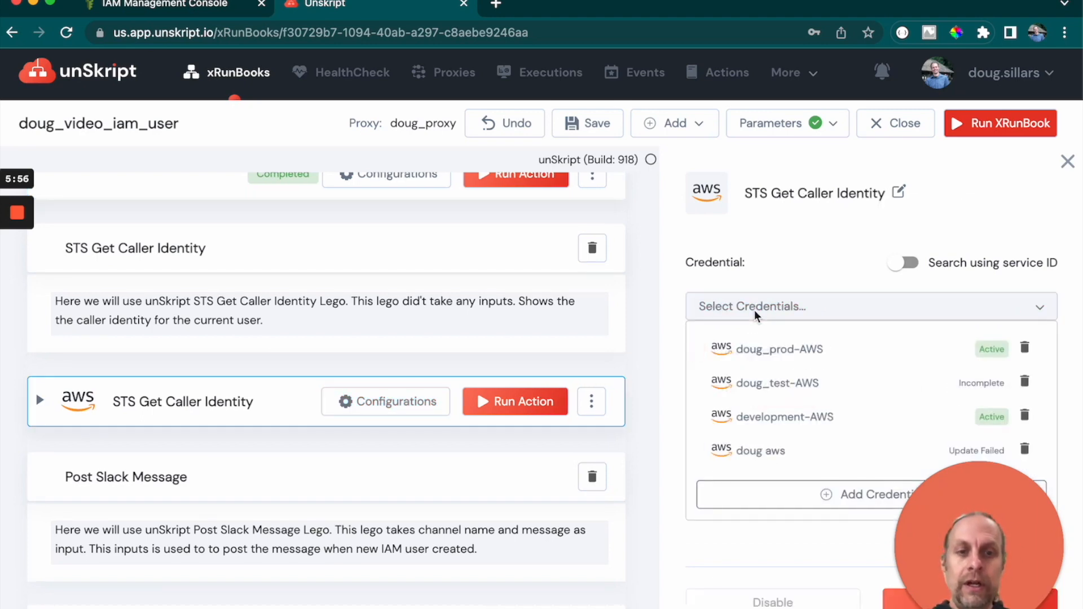
pyautogui.click(753, 344)
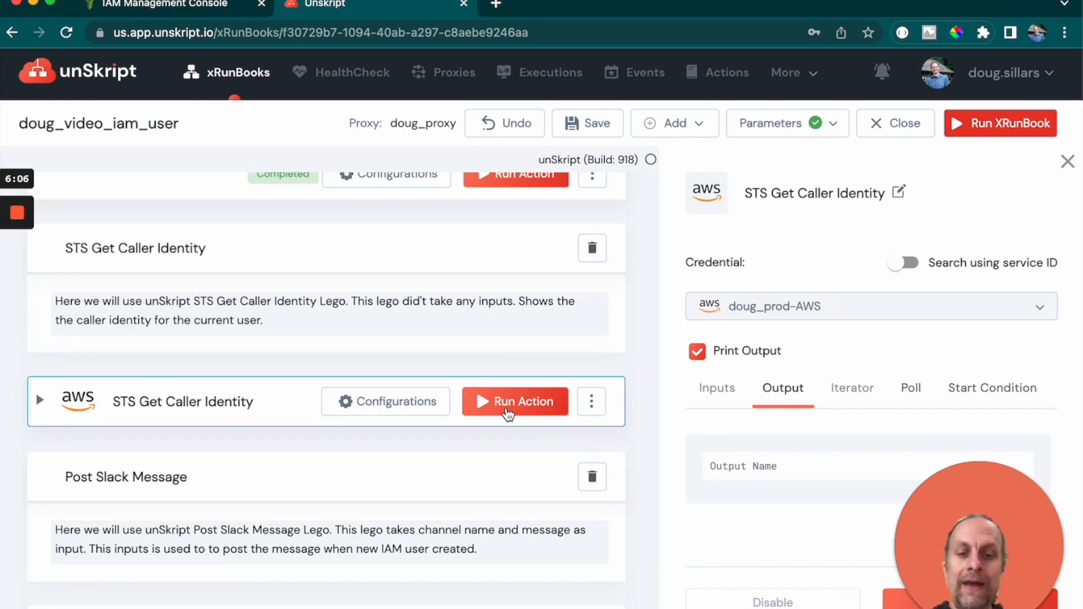
# Run the STS Get Caller Identity action and review the caller details in its output
pyautogui.click(507, 411)
pyautogui.scroll(-2, 376, 387)
pyautogui.scroll(-3, 375, 387)
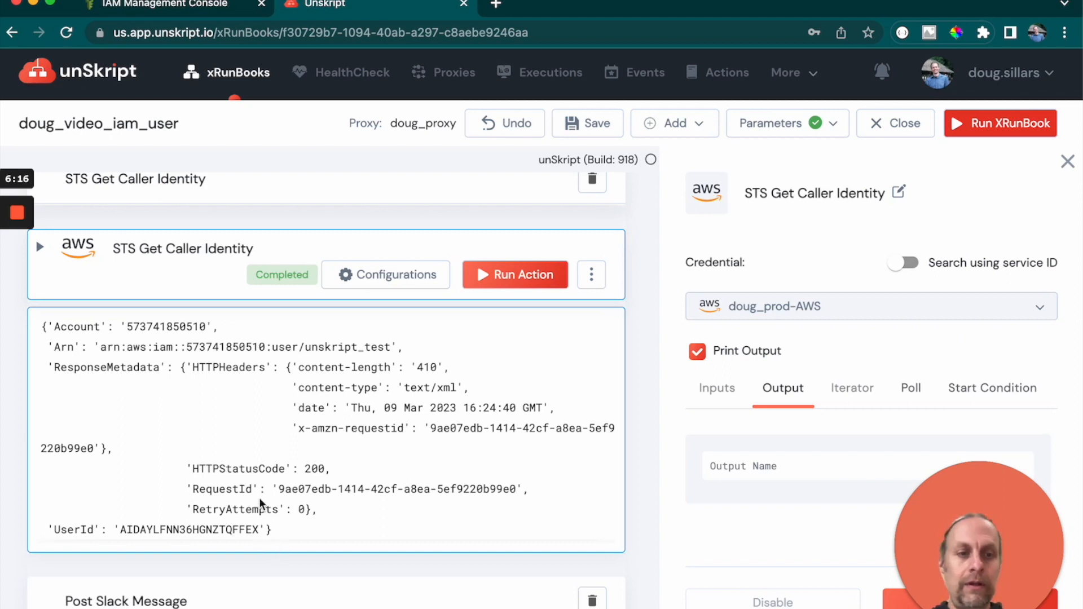
pyautogui.scroll(-3, 264, 436)
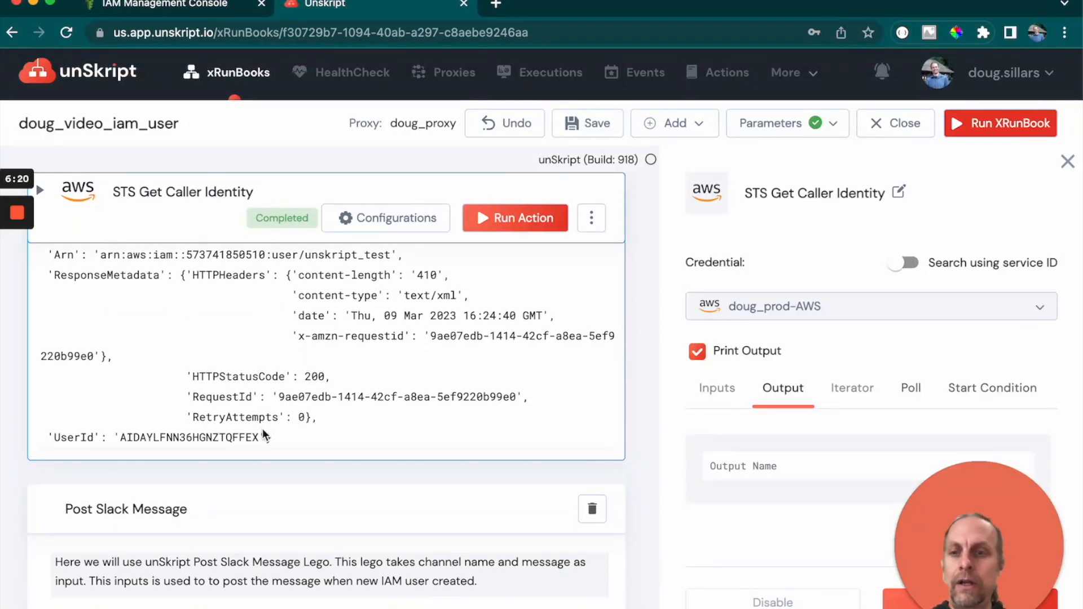
# Configure the Post Slack Message action with the doug_prod-SLACK credential and the channel "devrel_doug_test1", and go to its Message input
pyautogui.scroll(-5, 264, 435)
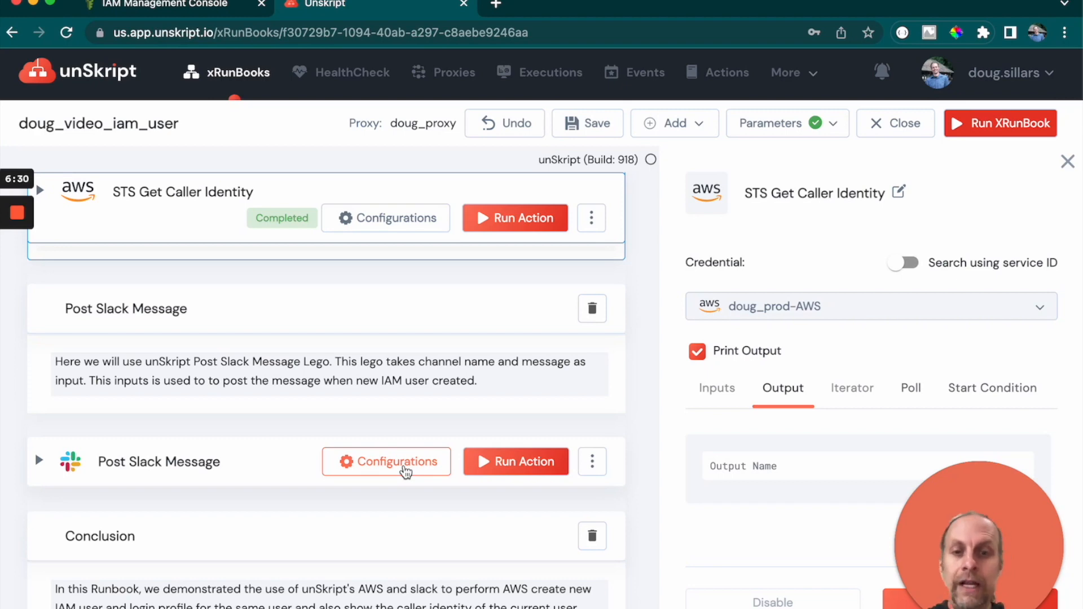
pyautogui.click(405, 472)
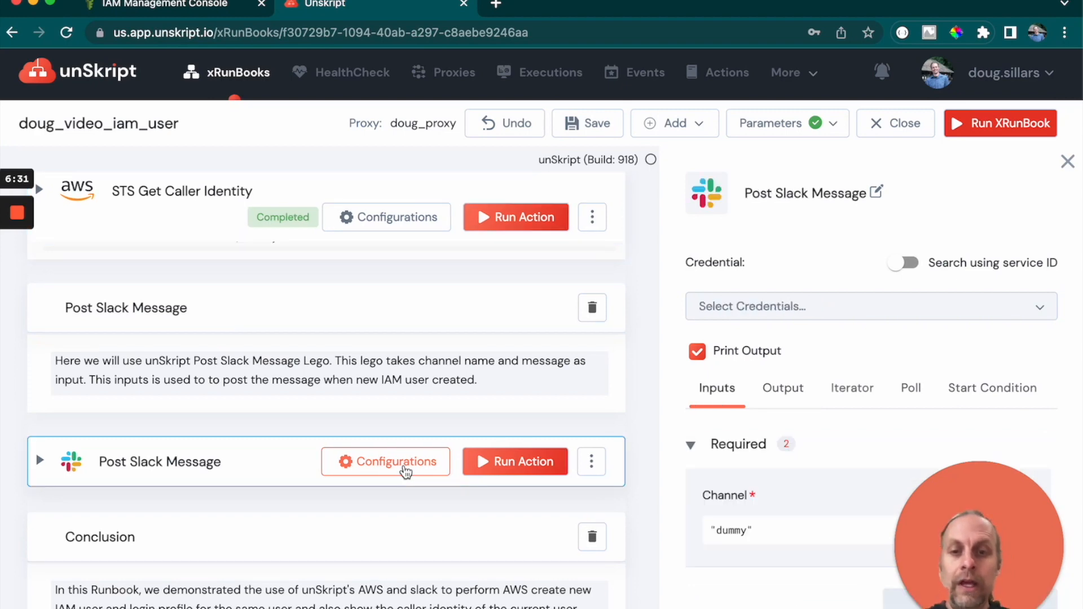
pyautogui.click(779, 305)
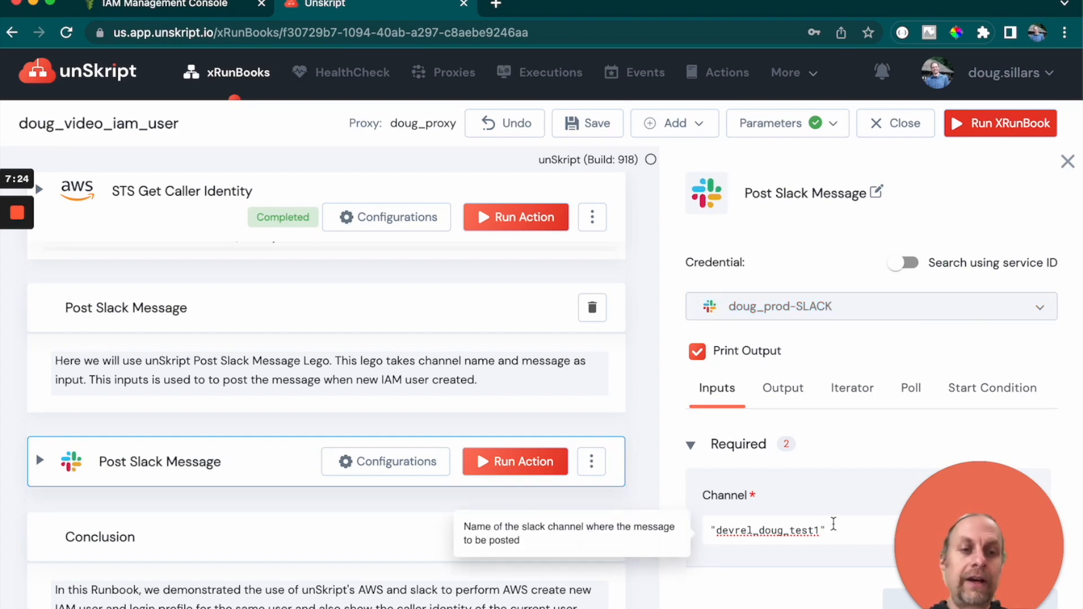
pyautogui.scroll(-2, 762, 507)
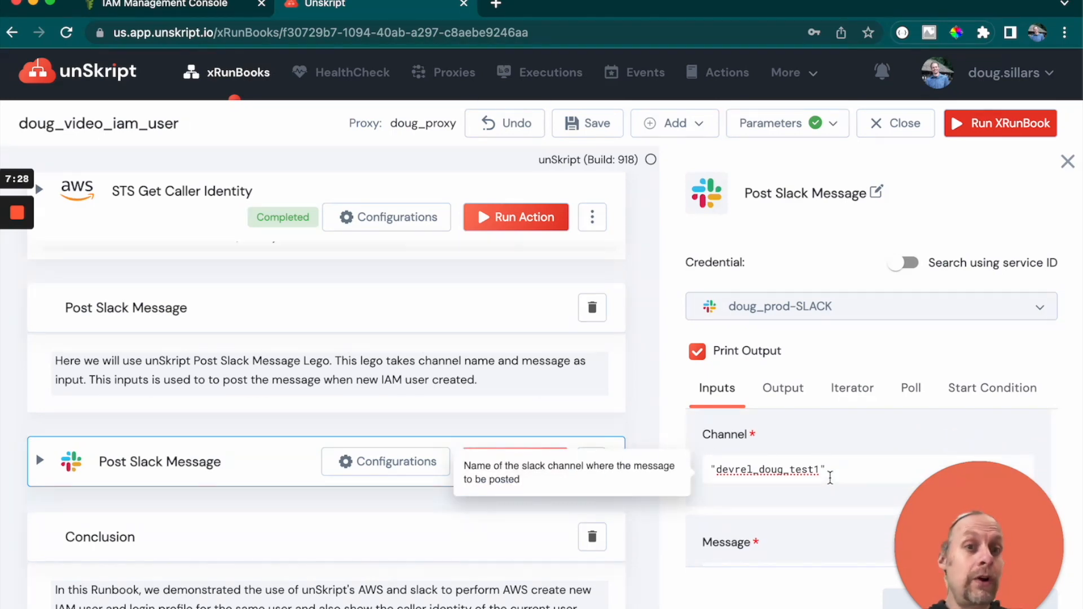
pyautogui.scroll(-2, 795, 457)
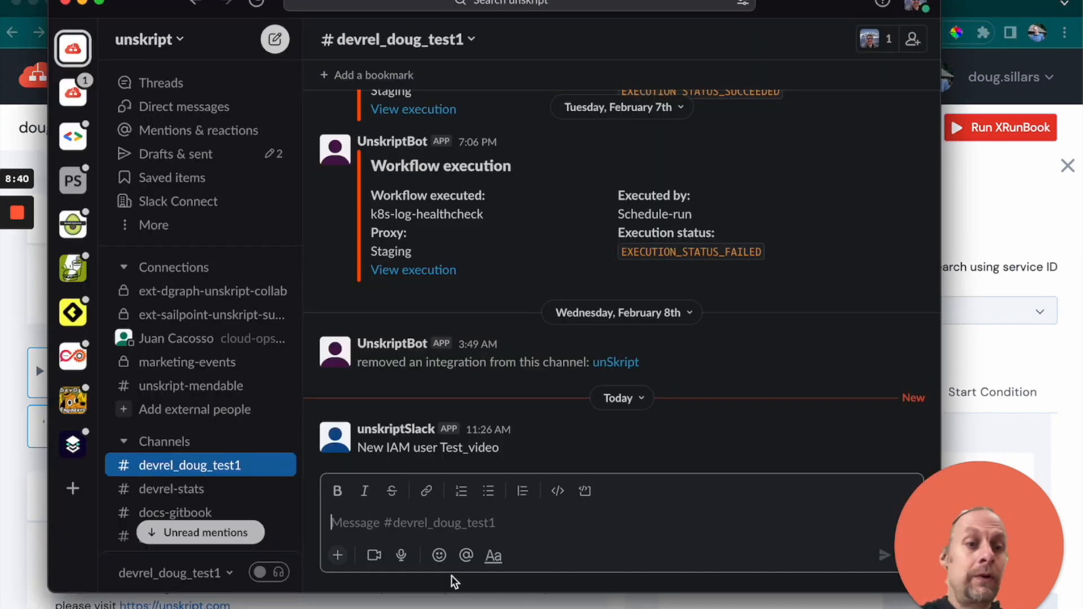
# Check the new IAM user message in Slack's devrel_doug_test1 channel, and return to the runbook in the browser
pyautogui.click(369, 429)
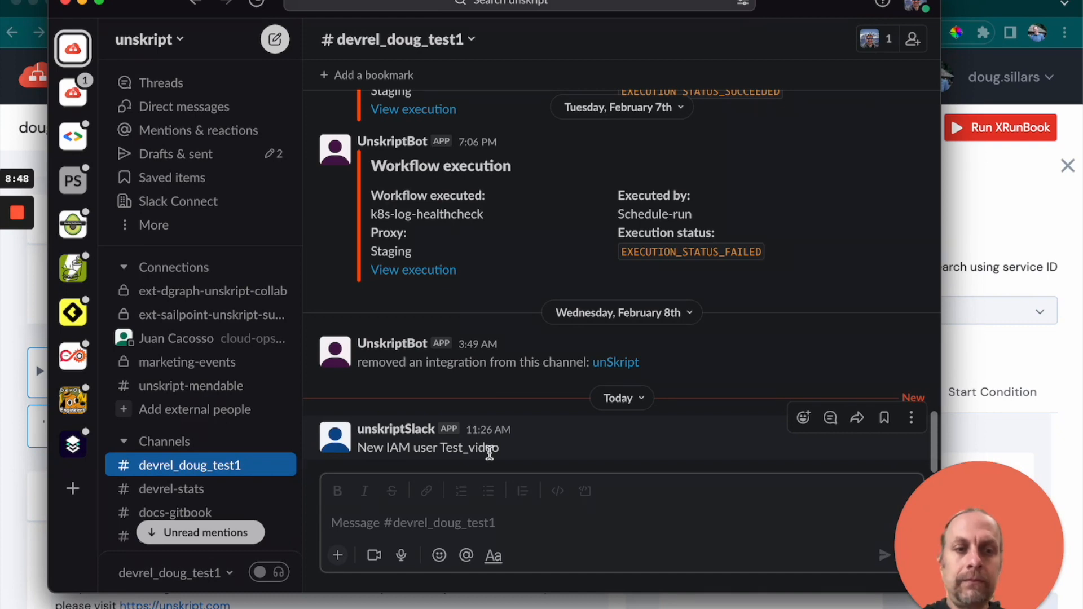
pyautogui.click(1016, 195)
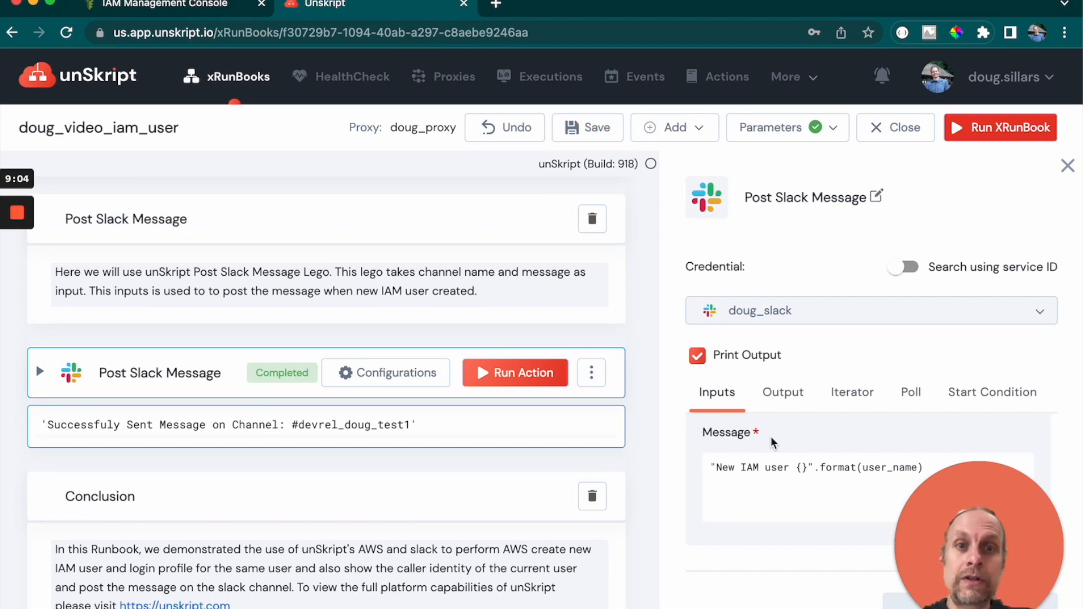
# Leave the runbook editor and load the xRunBooks list at us.app.unskript.io/xRunBooks
pyautogui.moveTo(280, 34); pyautogui.dragTo(606, 52)
pyautogui.press('BackSpace')
pyautogui.press('Return')
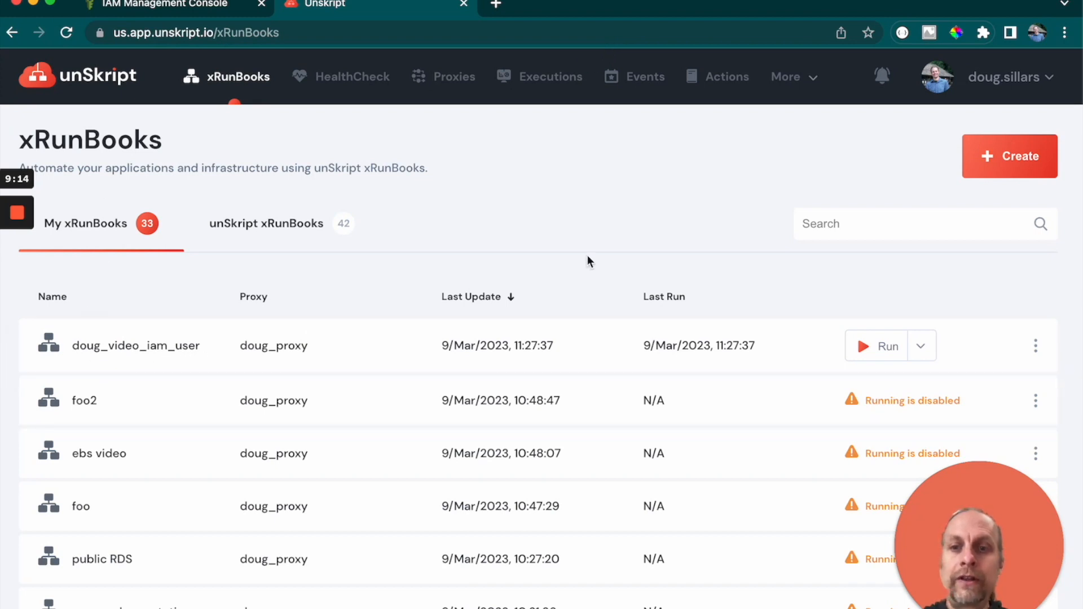
# Run the doug_video_iam_user runbook manually with tag_key Service123, tag_value devmongodb123 and user_name Test_video123
pyautogui.click(879, 353)
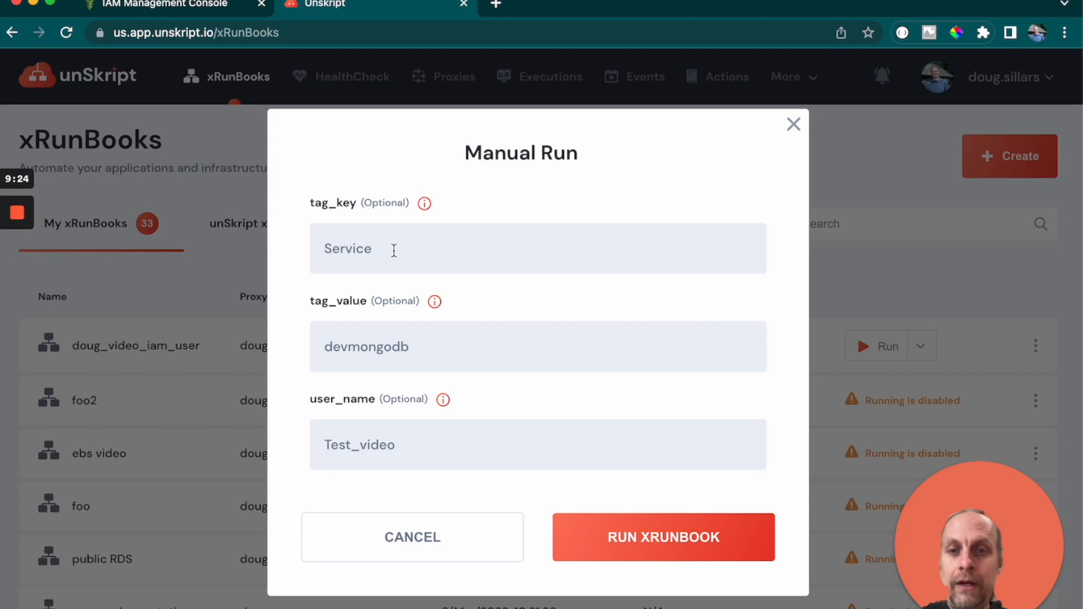
pyautogui.write('123')
pyautogui.click(435, 346)
pyautogui.write('123')
pyautogui.click(409, 451)
pyautogui.write('123')
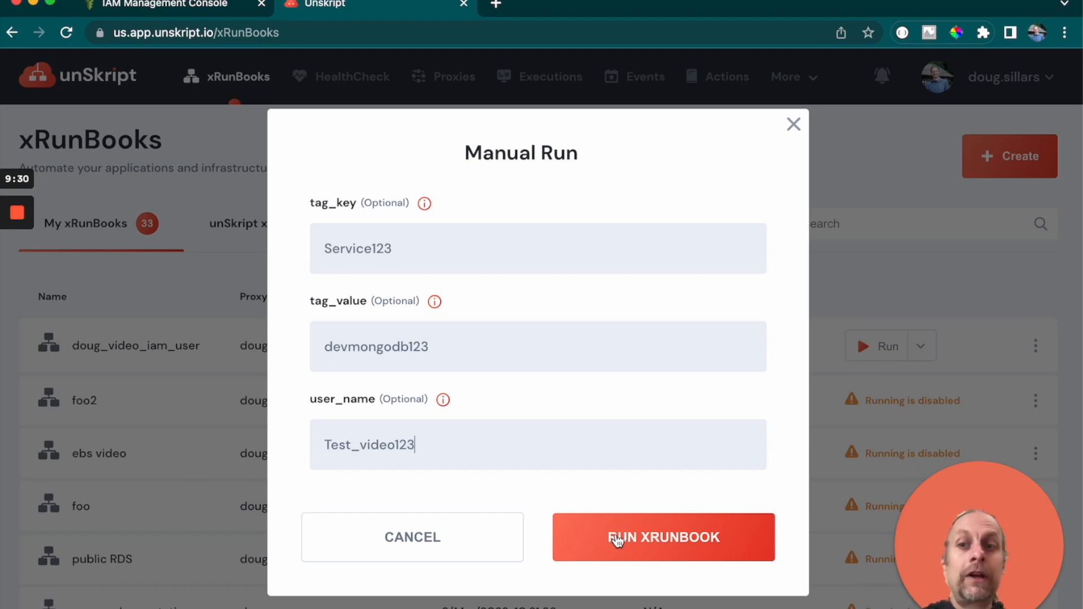
pyautogui.click(617, 540)
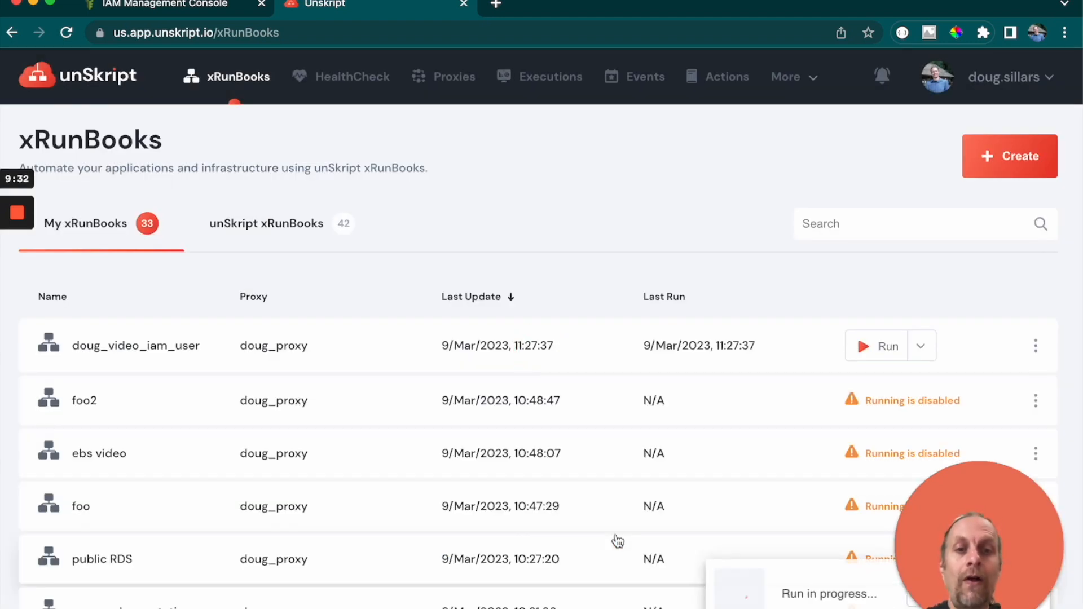
pyautogui.moveTo(973, 526); pyautogui.dragTo(959, 377)
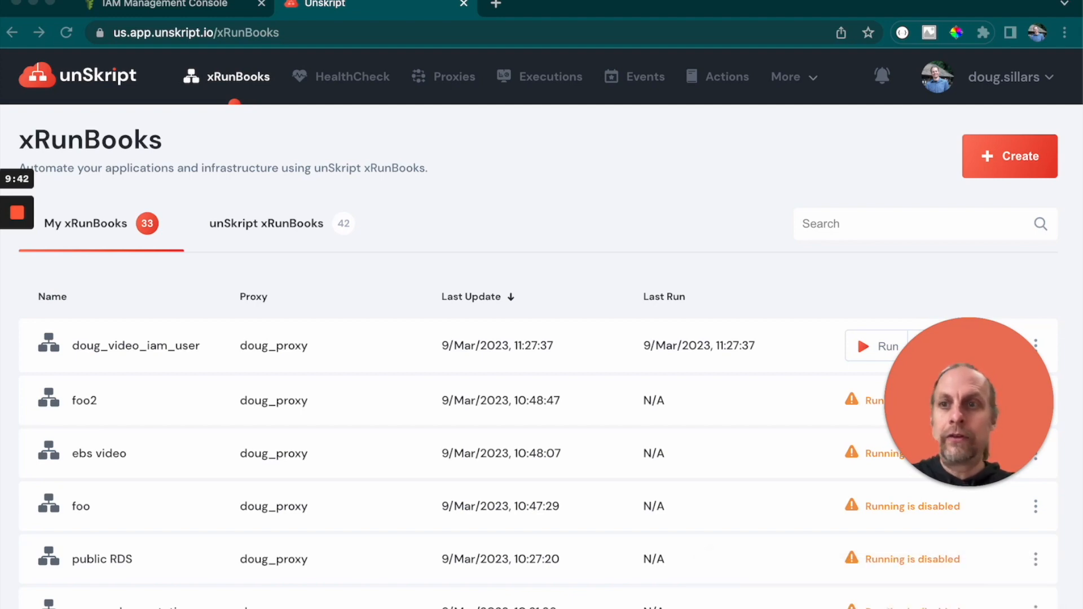
# Switch to Slack and check the devrel_doug_test1 channel for the message about the user Test_video123
pyautogui.press('super+Tab')
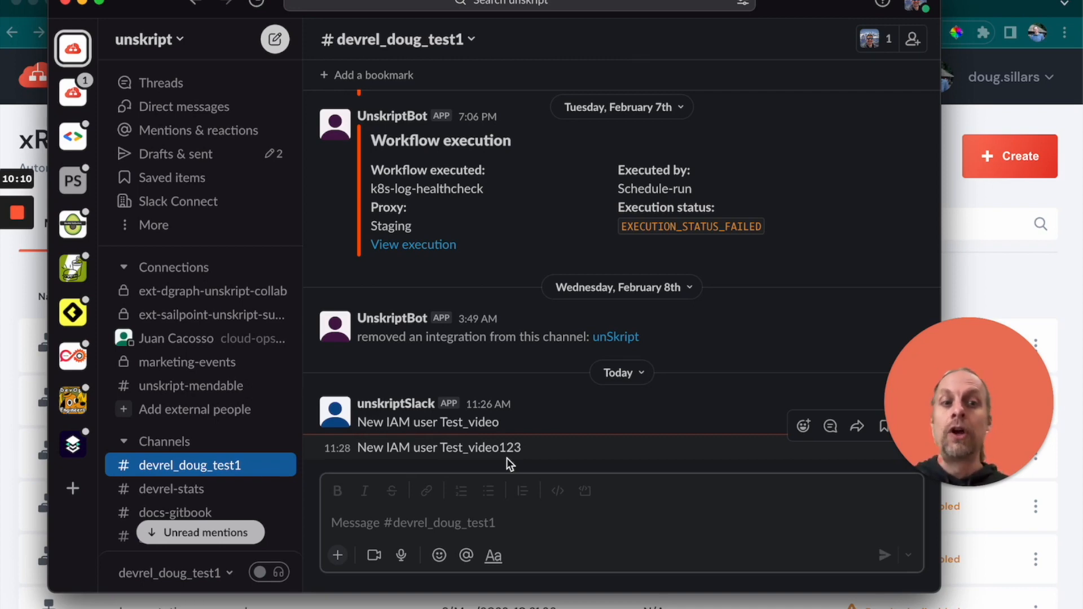
pyautogui.moveTo(25, 217)
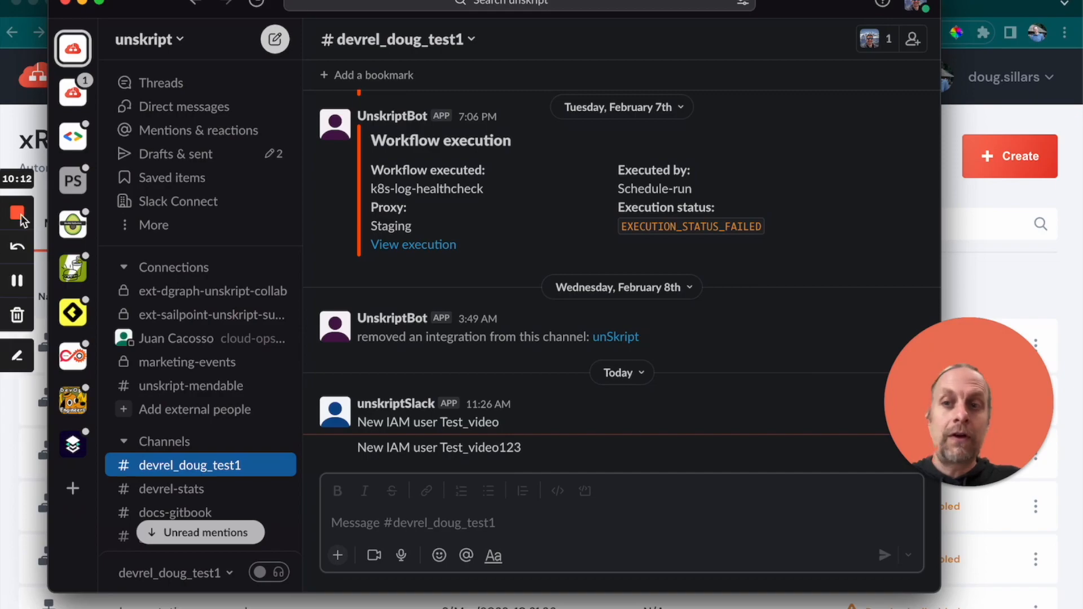